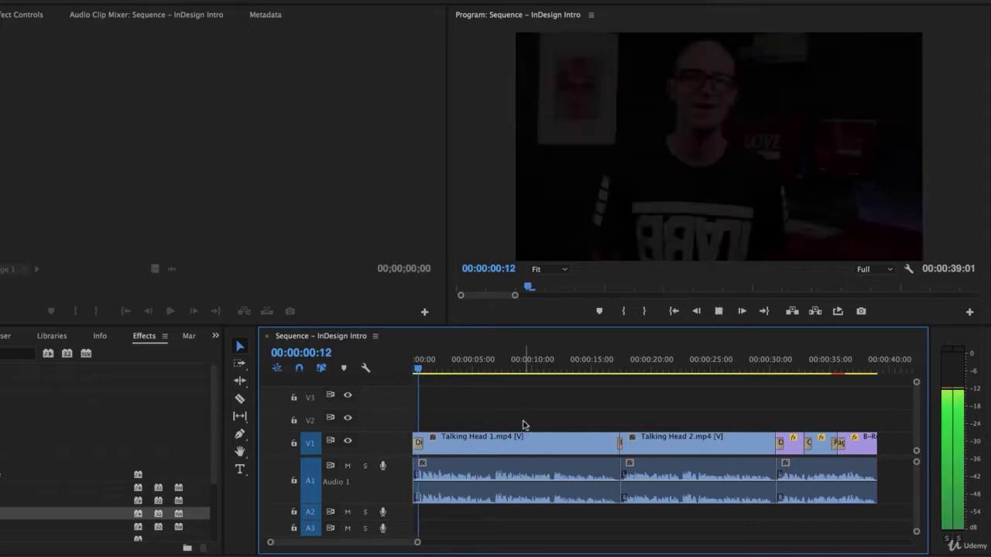
- Play back the sequence's existing transitions at the opening, between the talking-head clips, and across the B-roll clips
key("space")
left_click(613, 372)
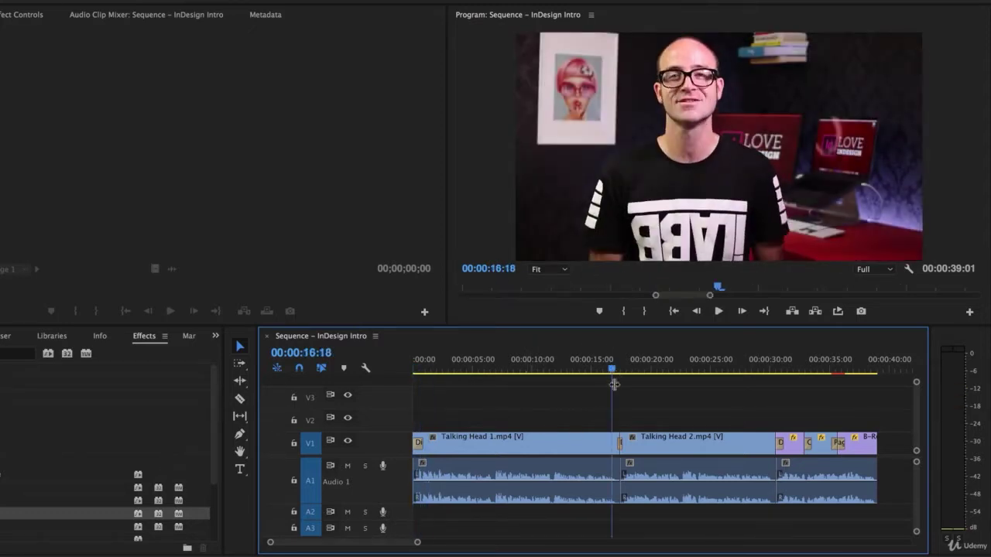
key("space")
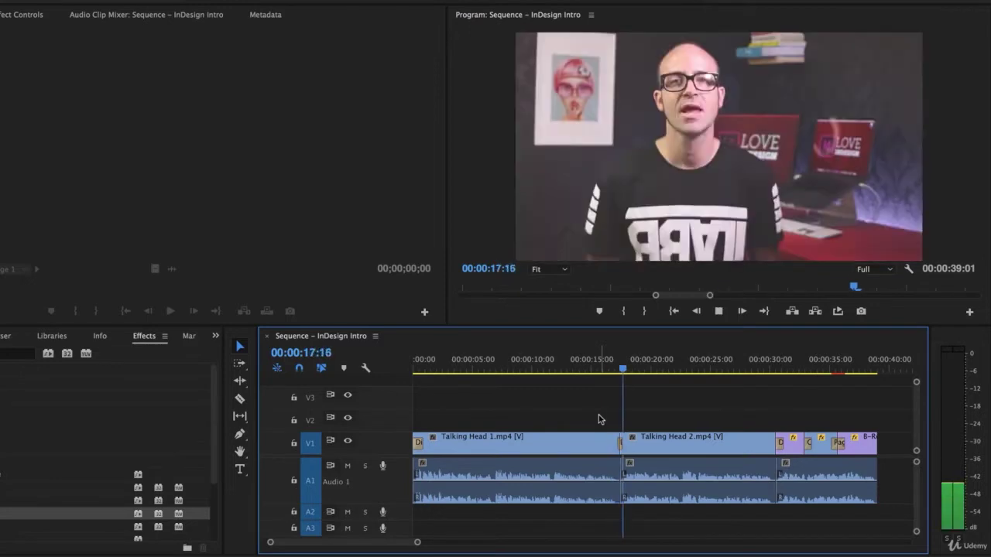
key("space")
left_click(776, 370)
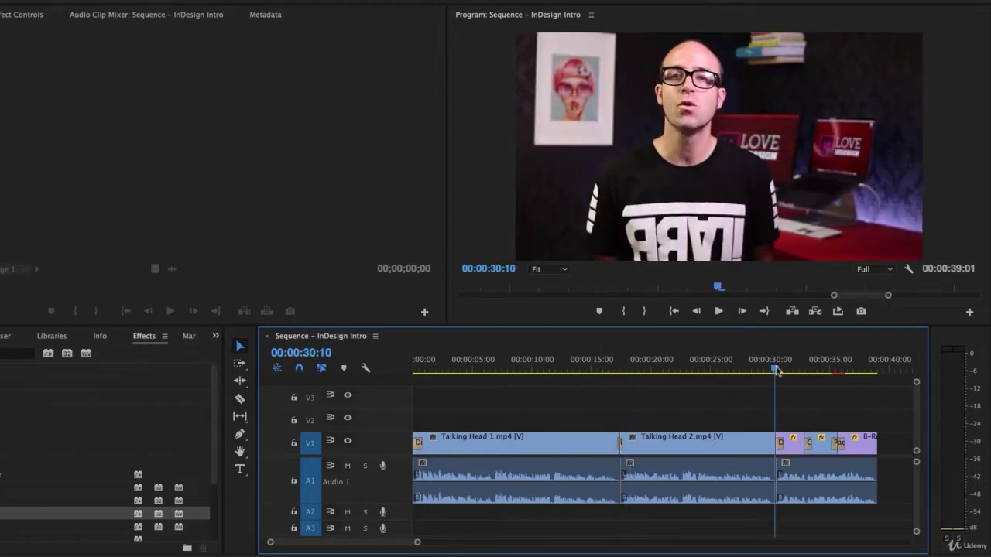
left_click(798, 370)
key("space")
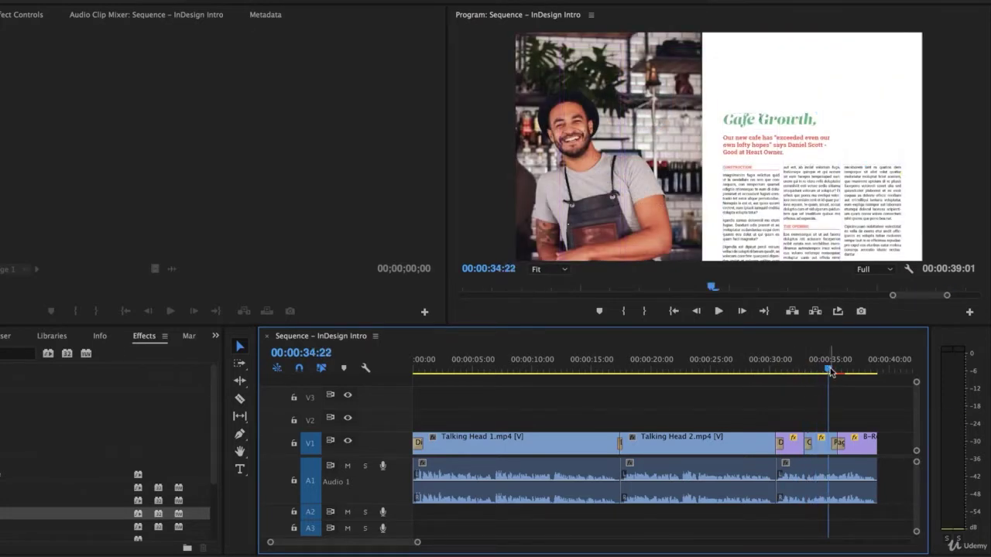
key("space")
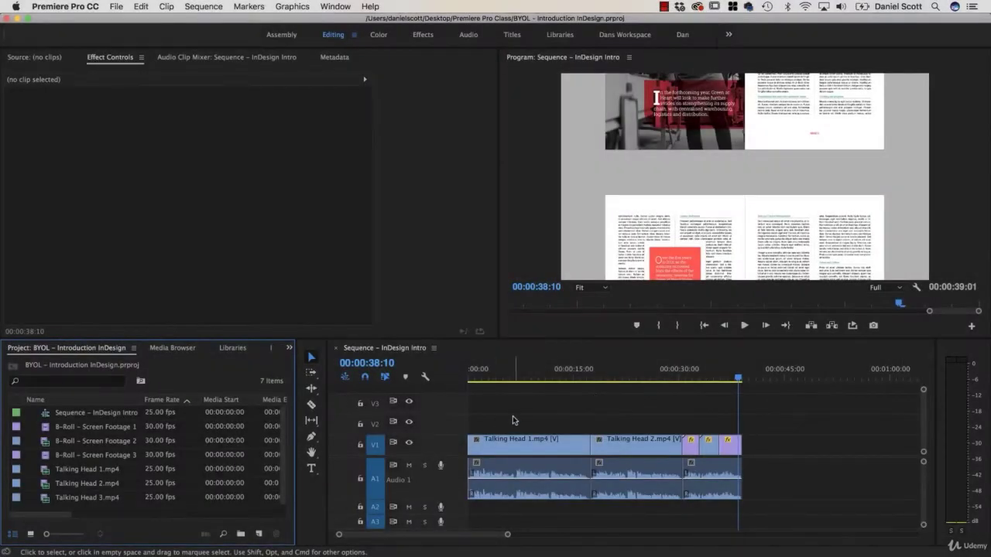
- Fit the whole sequence in the timeline and place the playhead at 00:00:17:16, by the cut between Talking Head 1 and Talking Head 2
key("backslash")
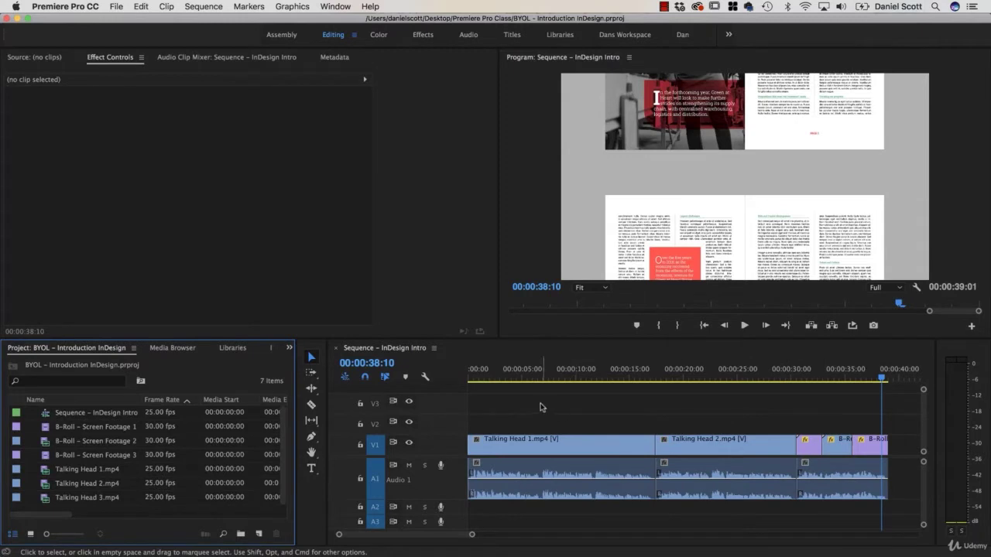
left_click(553, 358)
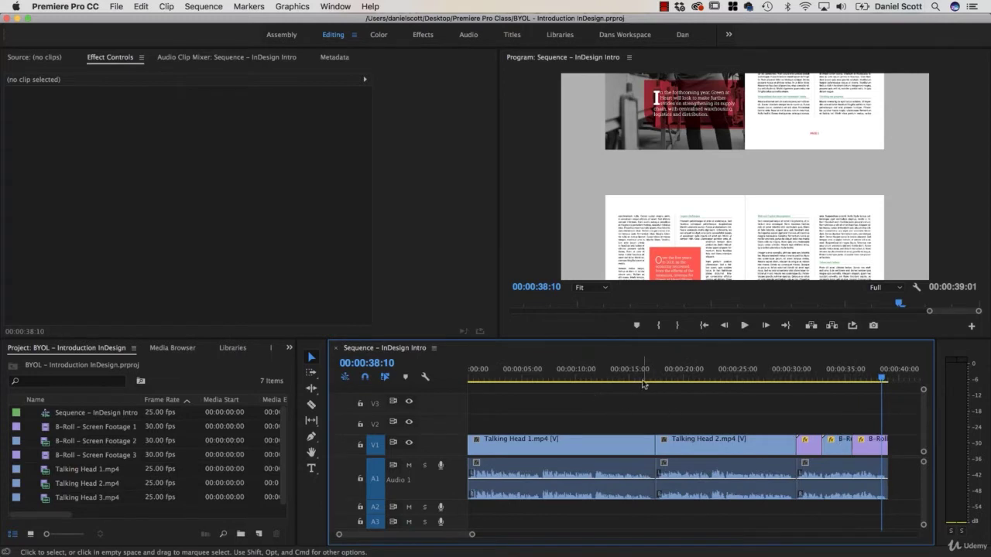
left_click_drag(642, 383, 658, 381)
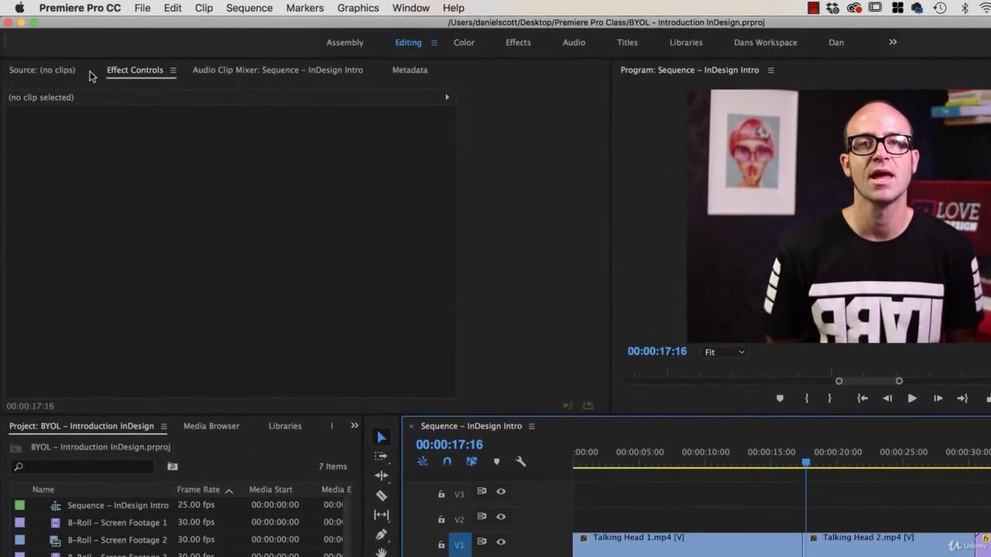
left_click(51, 70)
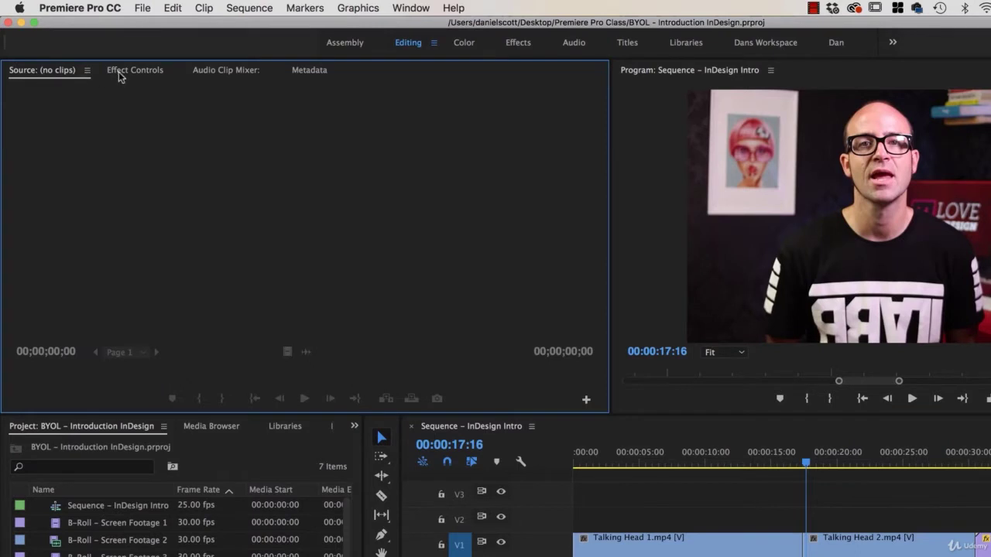
left_click(124, 71)
left_click(54, 71)
left_click(133, 71)
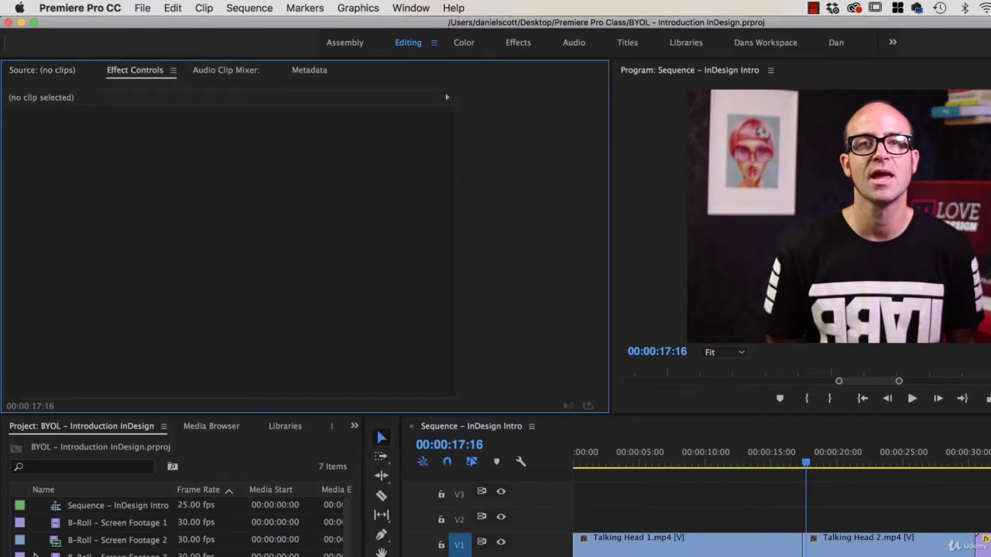
- Bring the effects library with its presets, effects and transitions into view
left_click(206, 427)
left_click(285, 427)
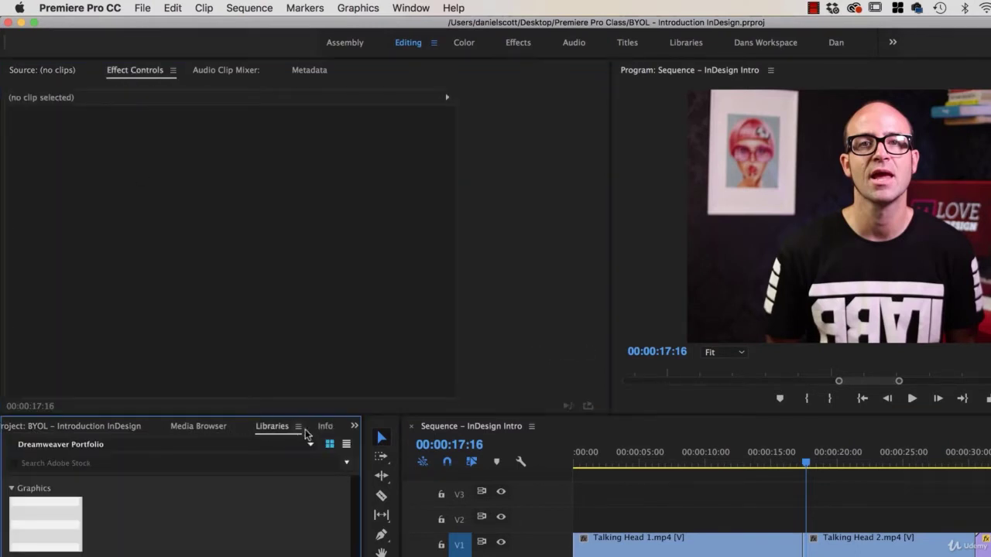
left_click(318, 428)
left_click(318, 432)
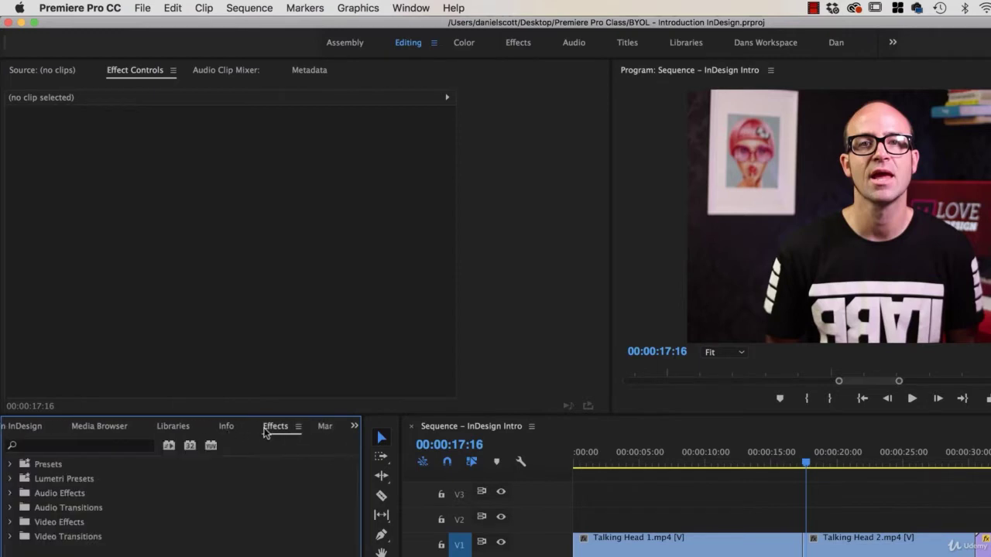
left_click(354, 426)
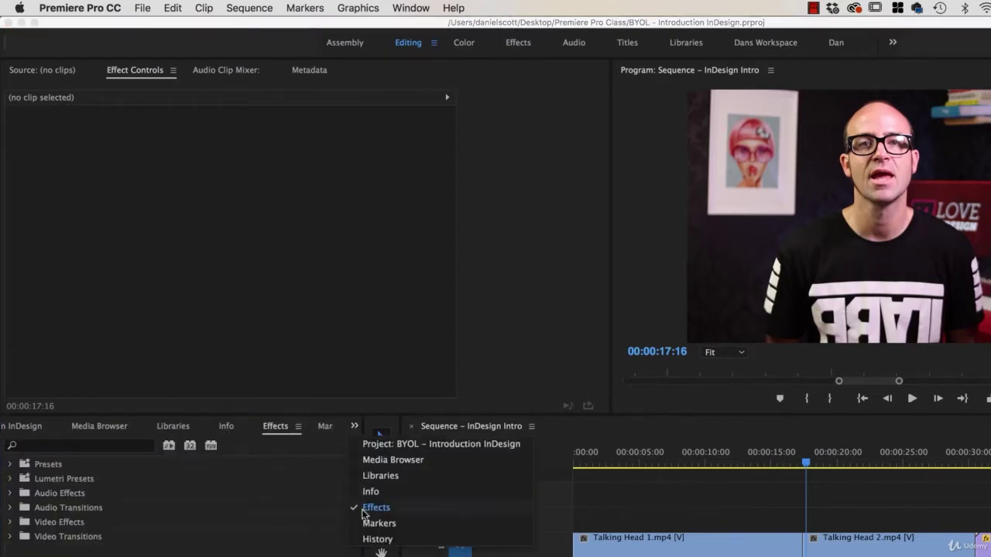
left_click(411, 7)
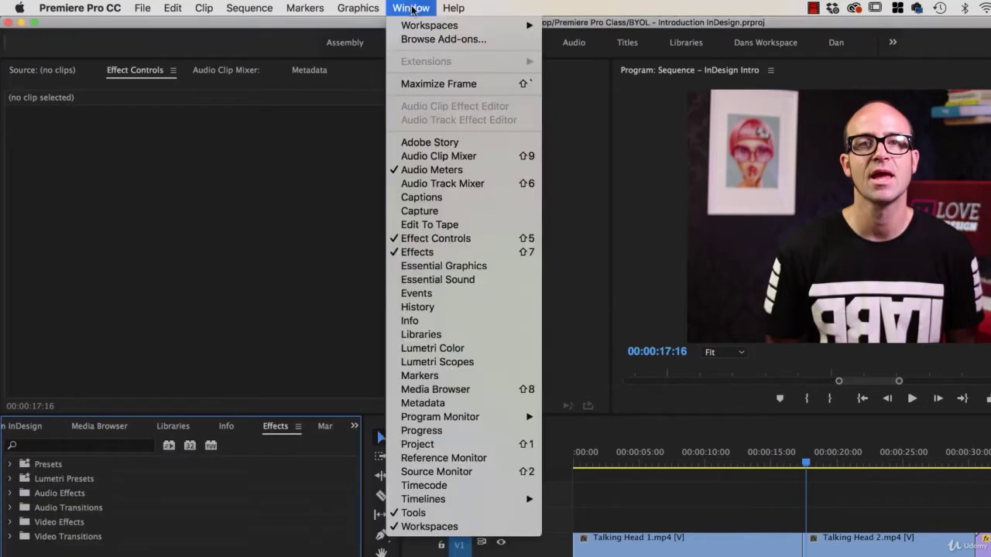
left_click(414, 253)
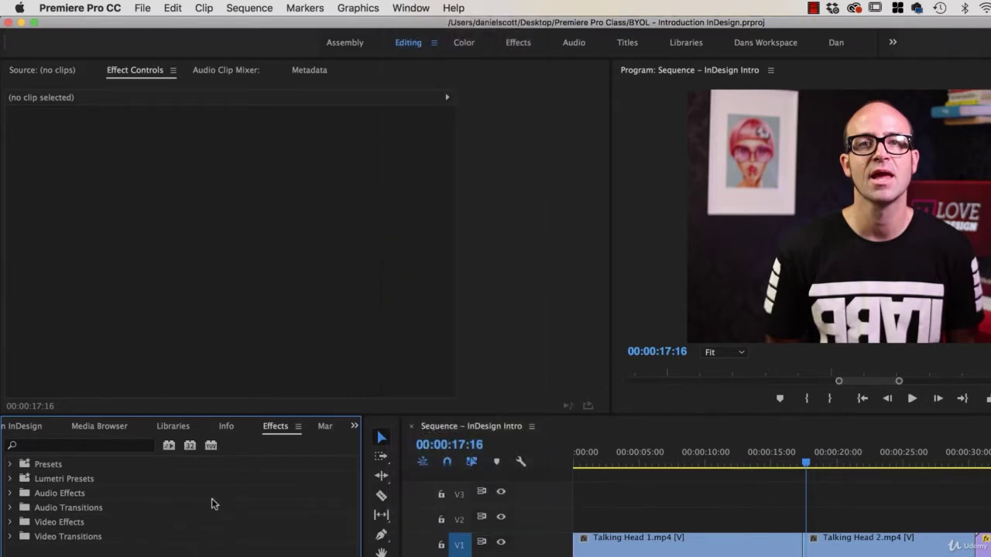
- Switch to the project's media list and return to the effects library
left_click(410, 7)
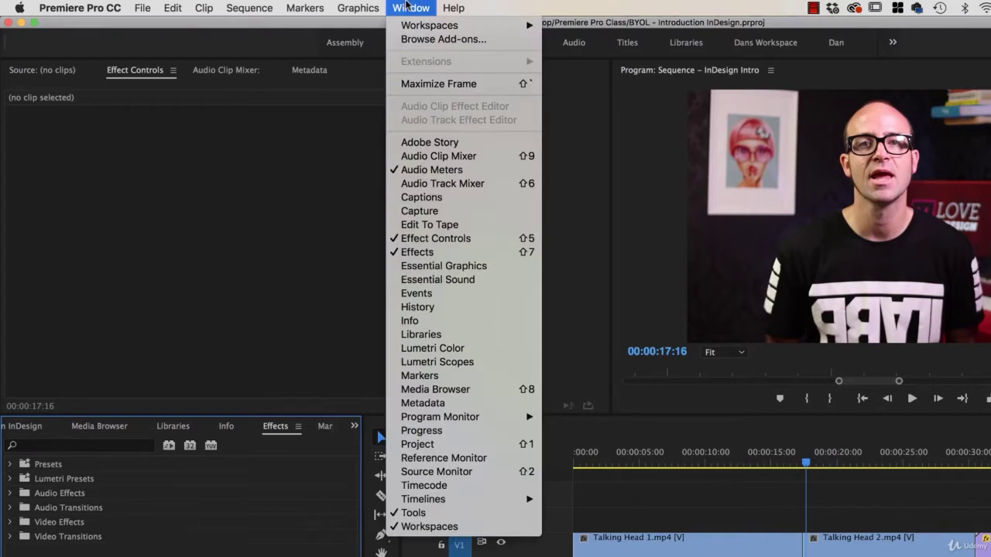
left_click(418, 444)
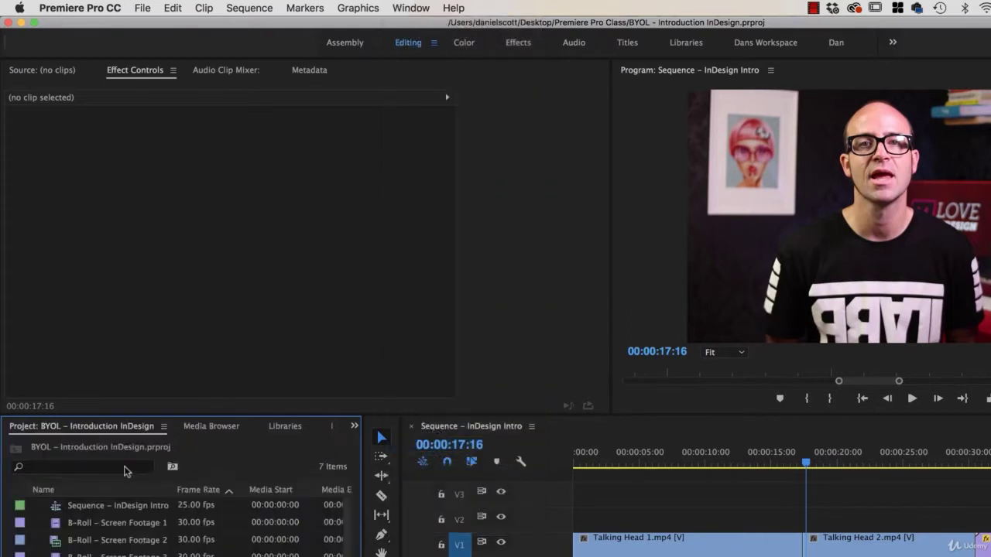
left_click(354, 426)
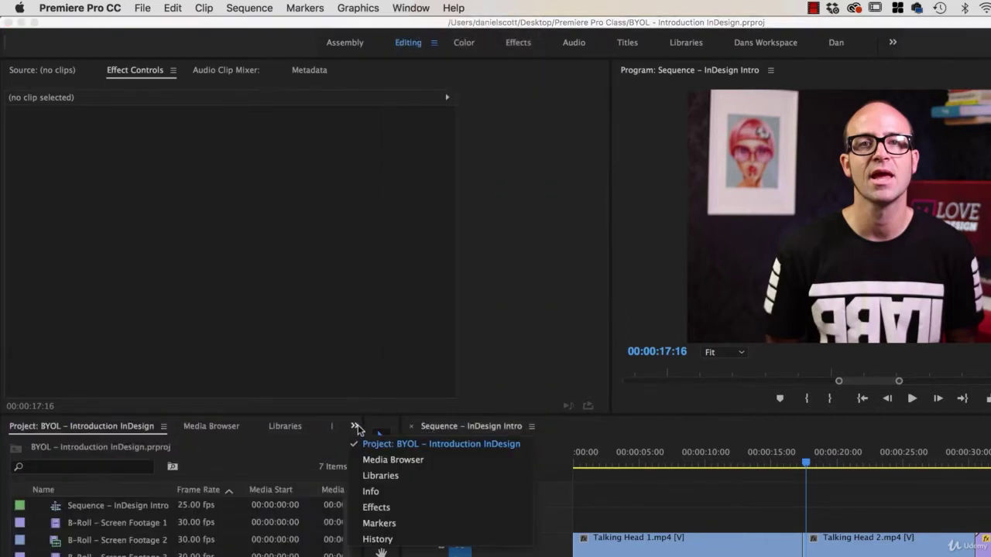
left_click(388, 508)
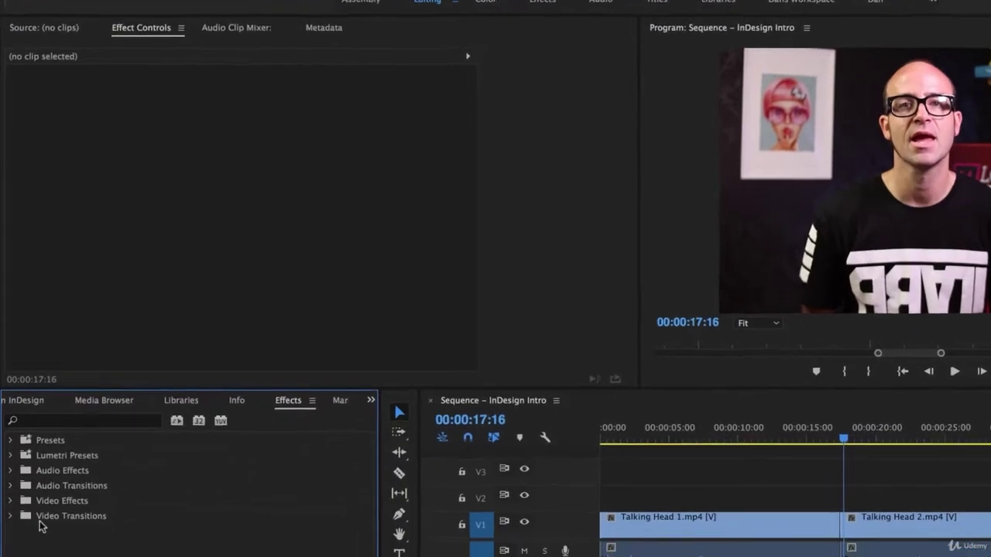
- Expand the Video Transitions category and browse its Dissolve transitions
left_click(40, 518)
left_click(10, 515)
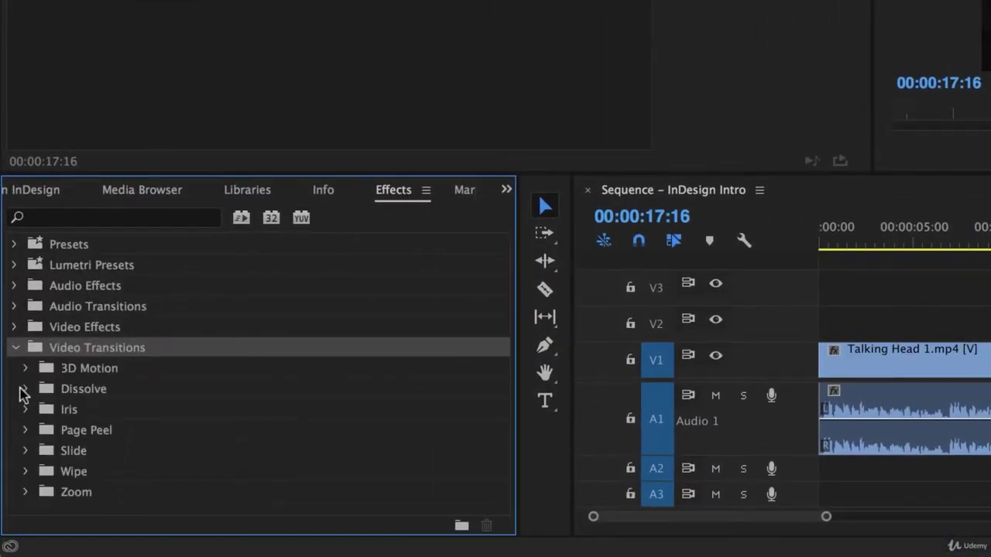
left_click(24, 389)
scroll(507, 340, "down", 4)
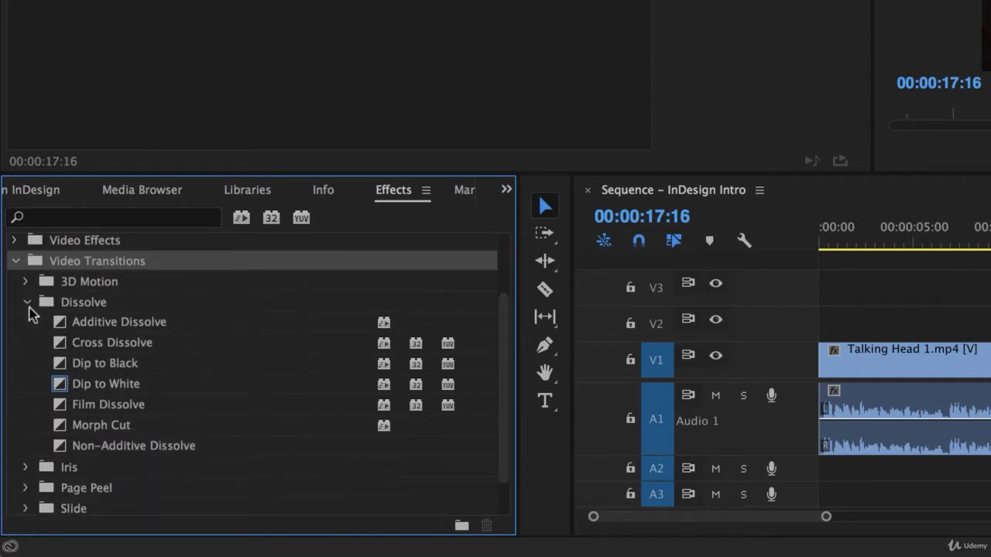
- Apply the Page Peel transition to the end of the Talking Head 1.mp4 clip on V1
left_click(27, 303)
left_click(62, 408)
left_click(67, 433)
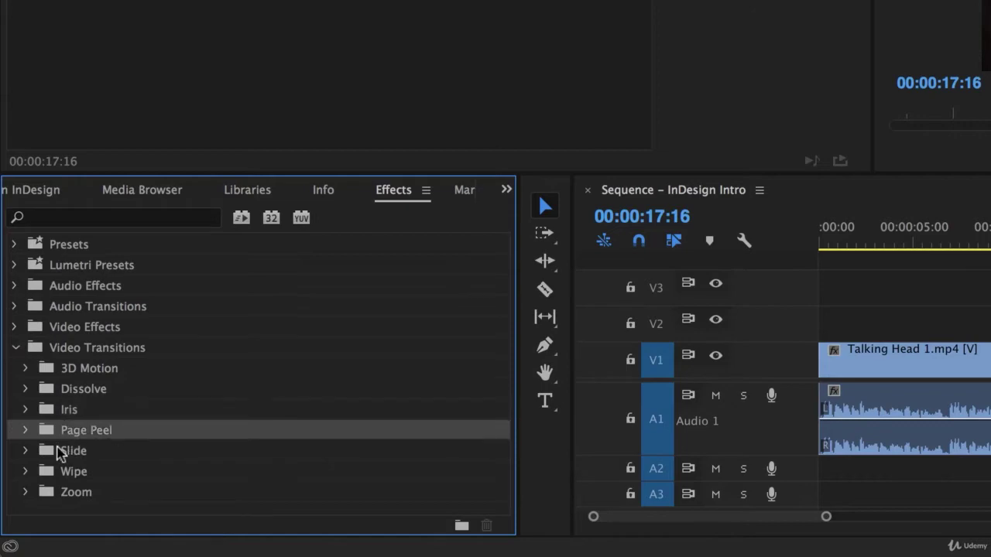
left_click(26, 430)
left_click(98, 453)
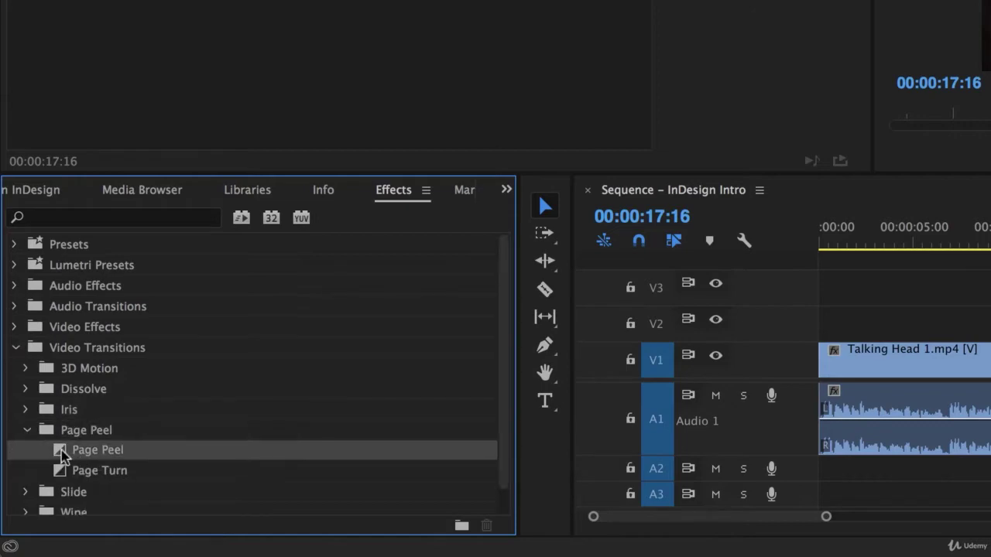
left_click_drag(62, 453, 990, 358)
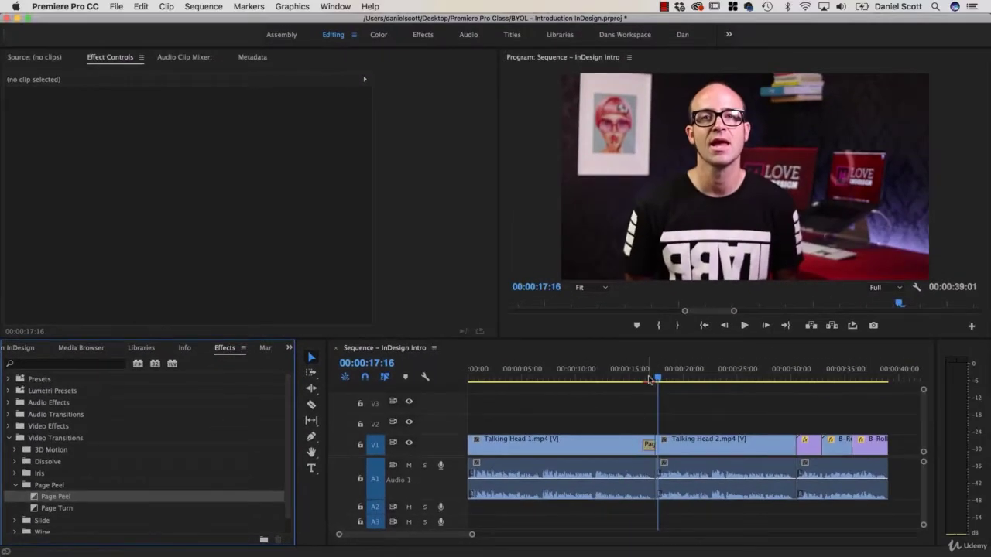
- Play back the Page Peel transition and delete it from the end of Talking Head 1.mp4
mouse_move(650, 379)
left_mouse_down()
mouse_move(662, 379)
mouse_move(644, 384)
left_mouse_up()
key("space")
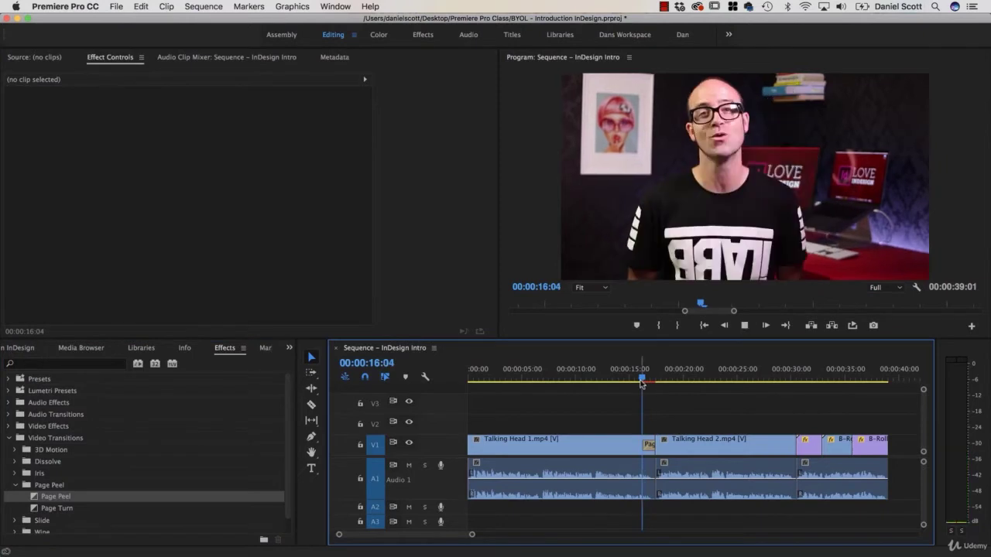
key("space")
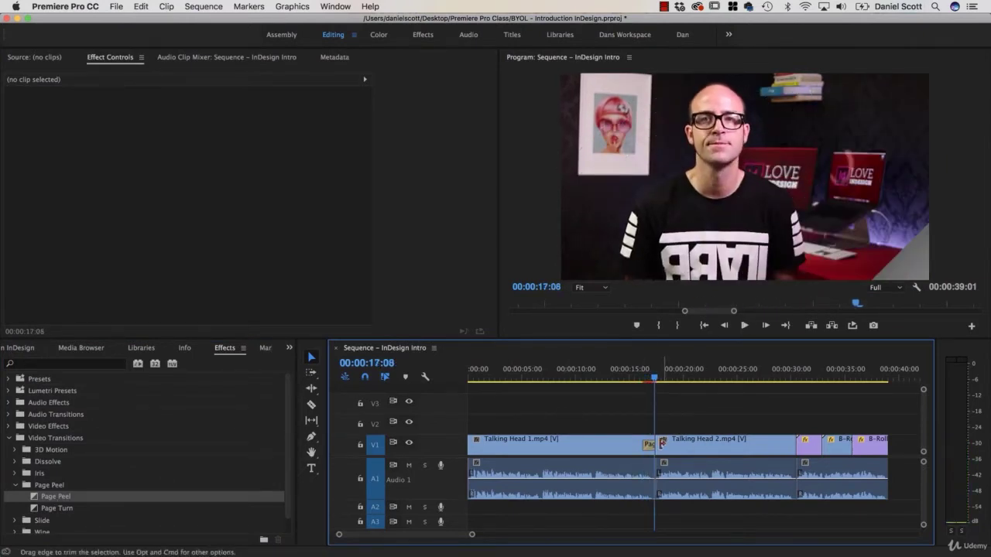
left_click(649, 445)
key("Delete")
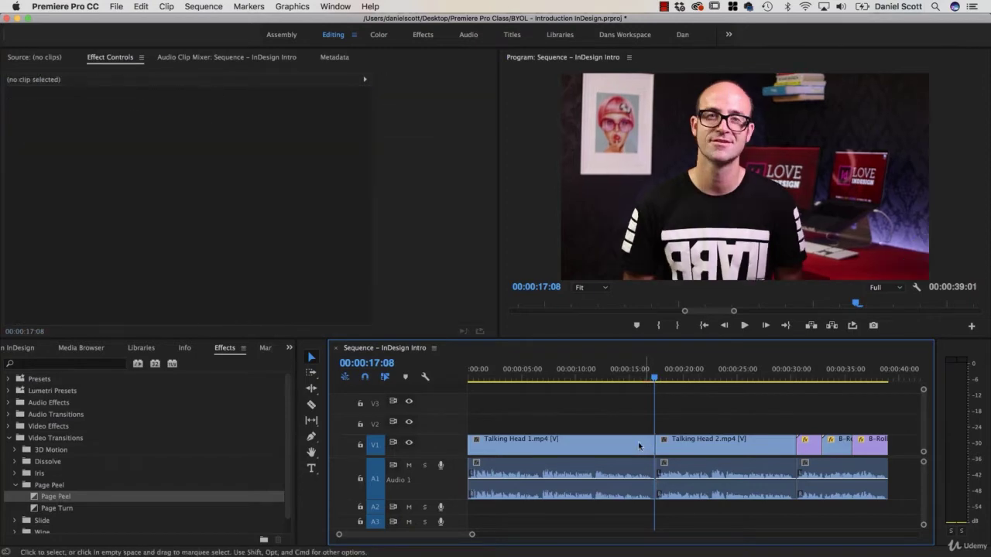
- Apply the Cross Dissolve transition centred on the cut between Talking Head 1.mp4 and Talking Head 2.mp4 on V1
left_click(16, 486)
left_click(55, 462)
left_click(15, 462)
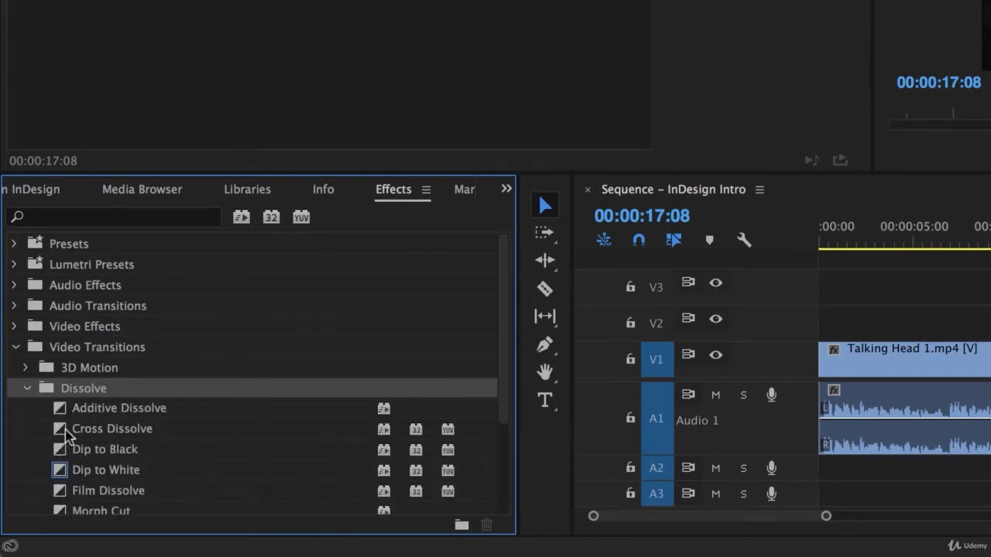
left_click_drag(65, 436, 990, 358)
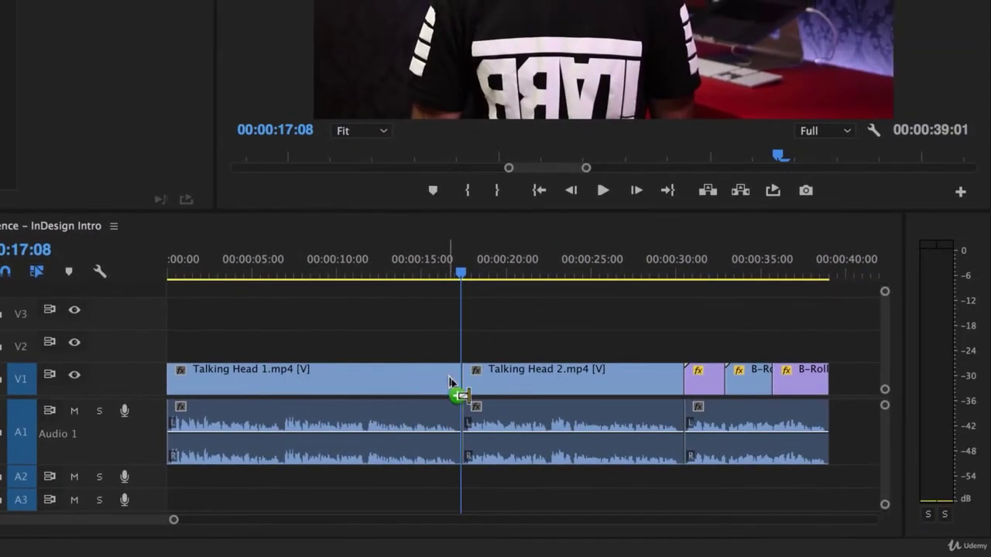
mouse_move(449, 379)
left_mouse_down()
mouse_move(454, 389)
mouse_move(443, 395)
mouse_move(420, 388)
mouse_move(477, 391)
mouse_move(423, 400)
mouse_move(397, 393)
mouse_move(460, 387)
left_mouse_up()
mouse_move(462, 387)
left_mouse_down()
mouse_move(452, 386)
mouse_move(475, 389)
mouse_move(467, 386)
left_mouse_up()
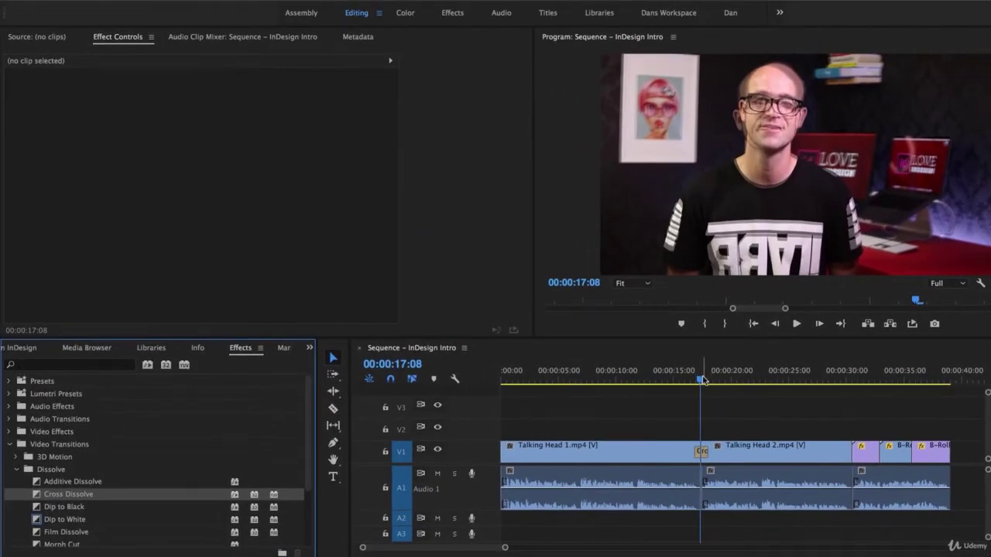
- Play back the Cross Dissolve between the two talking-head clips from about 00:00:16:05
left_click_drag(704, 379, 688, 379)
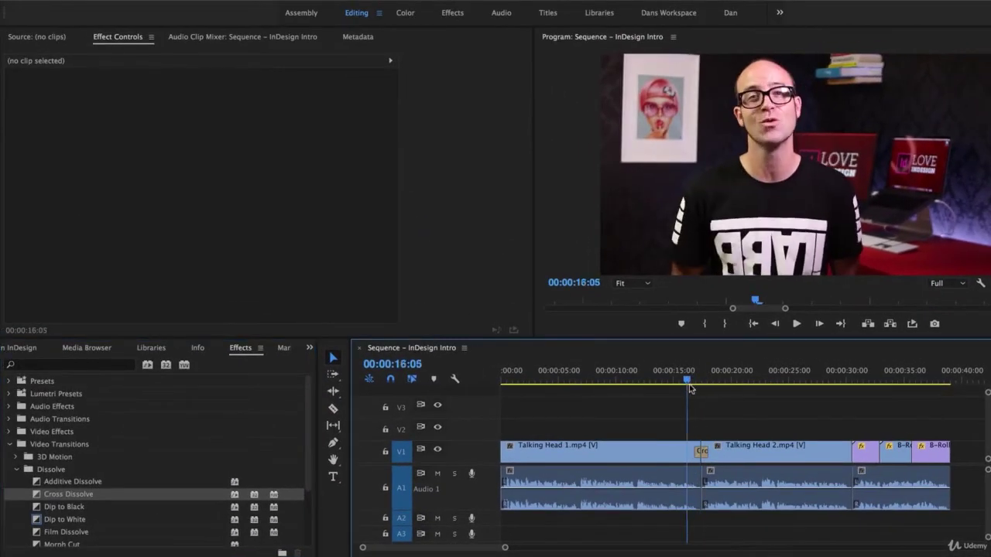
key("space")
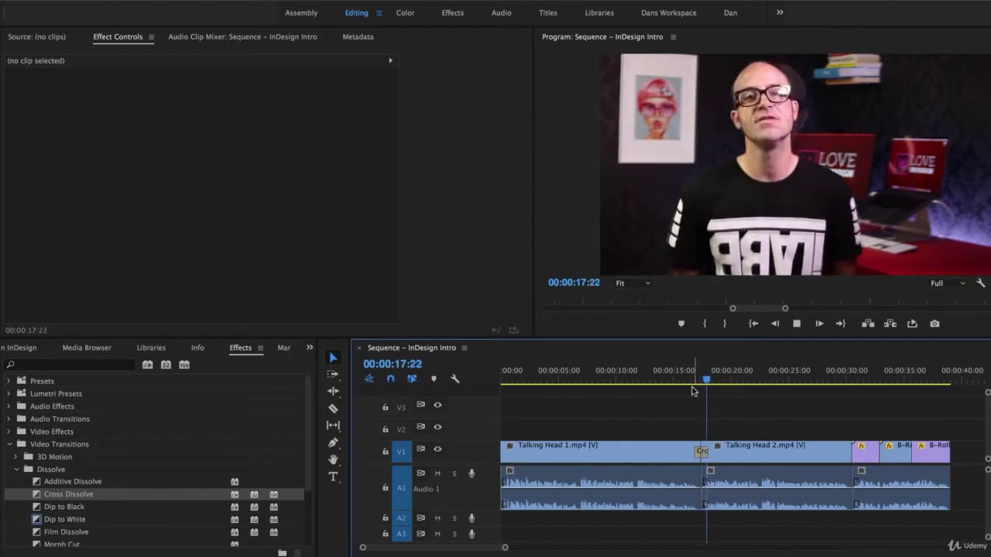
key("space")
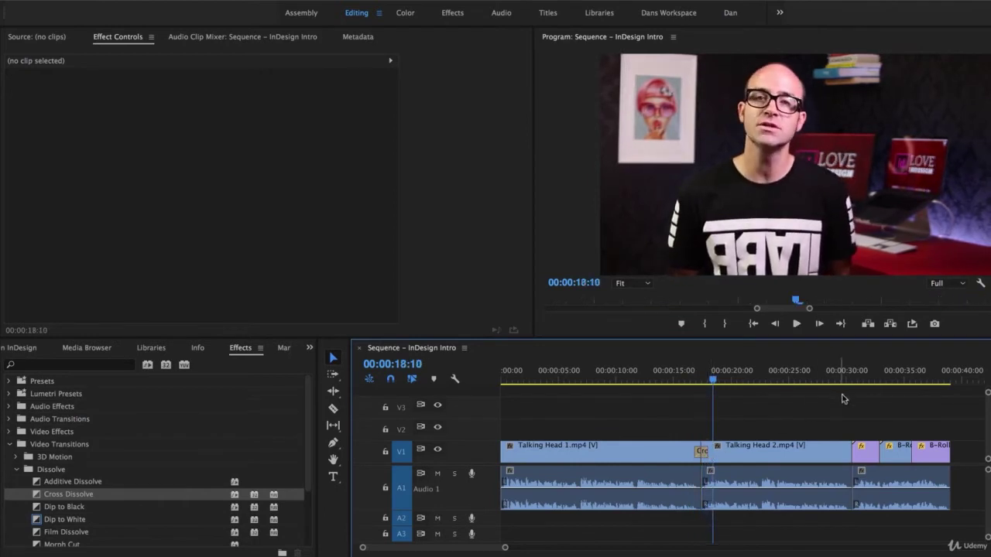
- Apply a Cross Dissolve at the cut between the first and second B-roll clips on V1 and play it back
left_click_drag(28, 498, 884, 463)
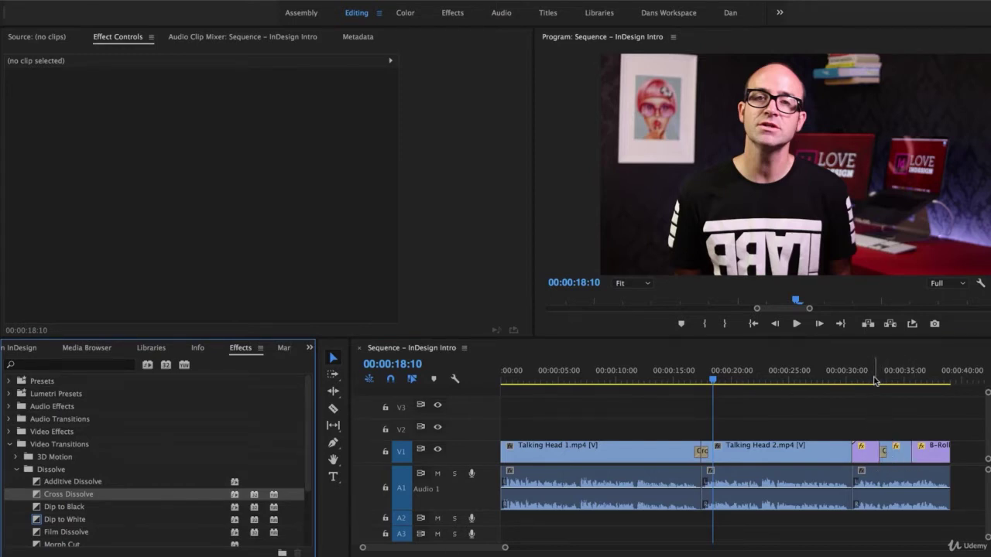
left_click(874, 379)
key("space")
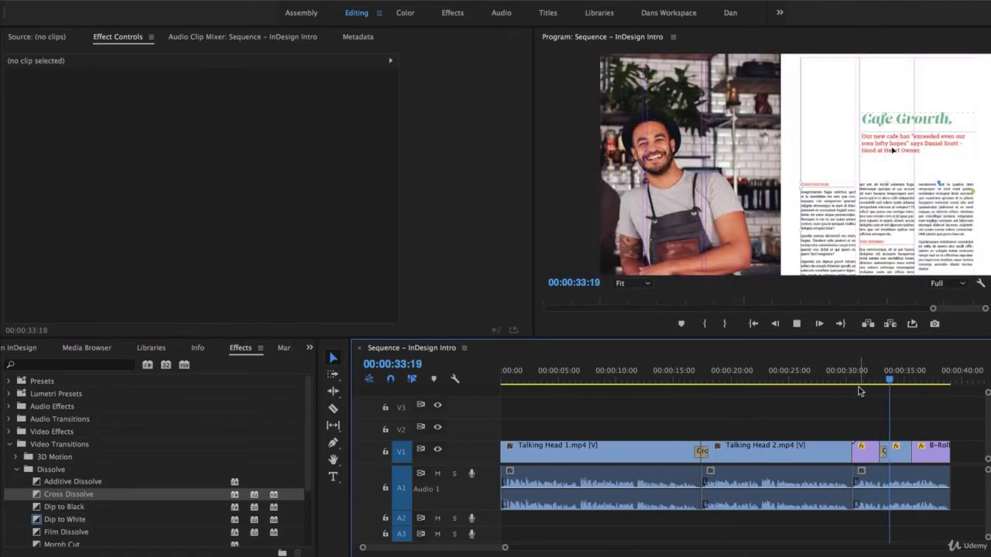
- Play back the Cross Dissolve between the first two B-roll clips on V1
key("space")
left_click(696, 382)
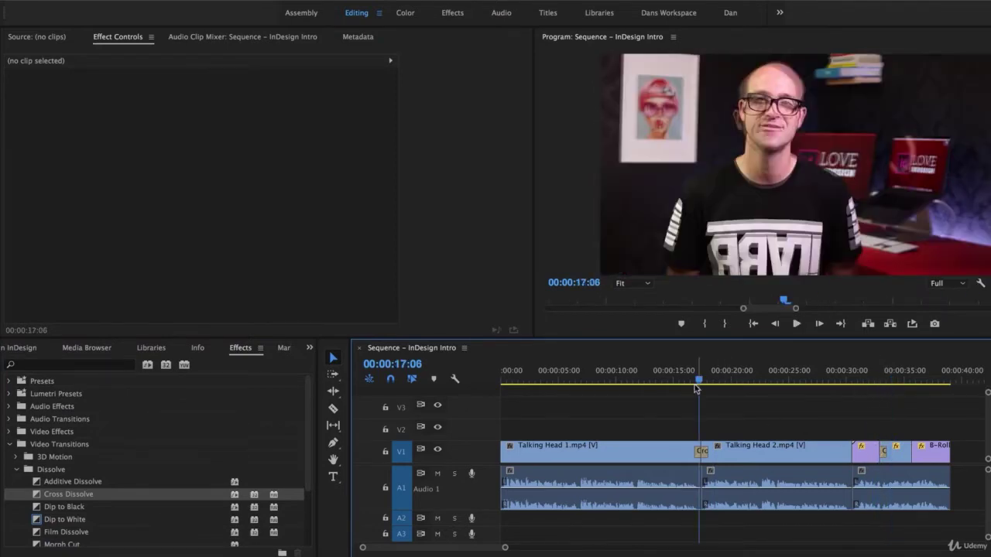
left_click(896, 379)
left_click(876, 380)
key("space")
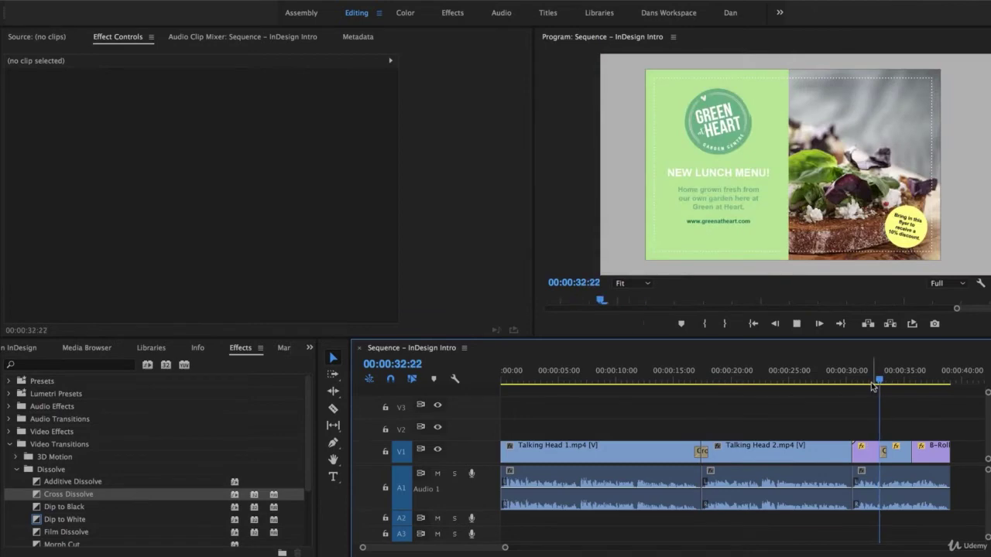
key("space")
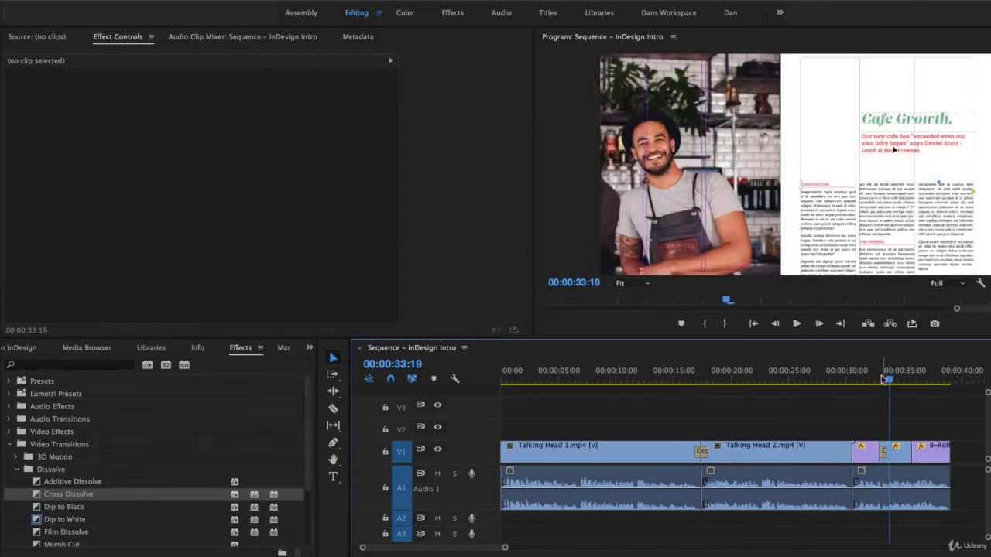
- Review the Cross Dissolve between Talking Head 1.mp4 and Talking Head 2.mp4 by playing from about 00:00:16:09
left_click(699, 381)
left_click(690, 381)
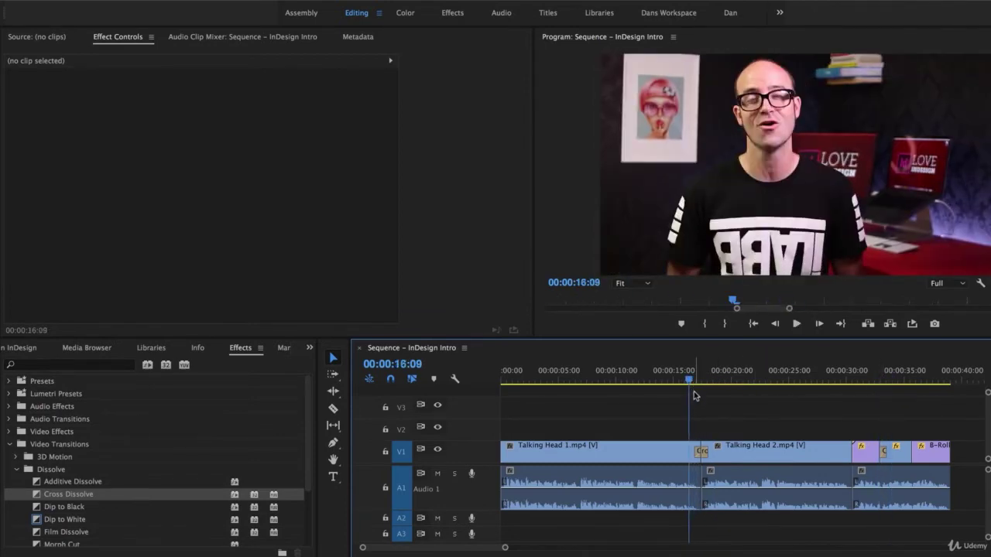
key("space")
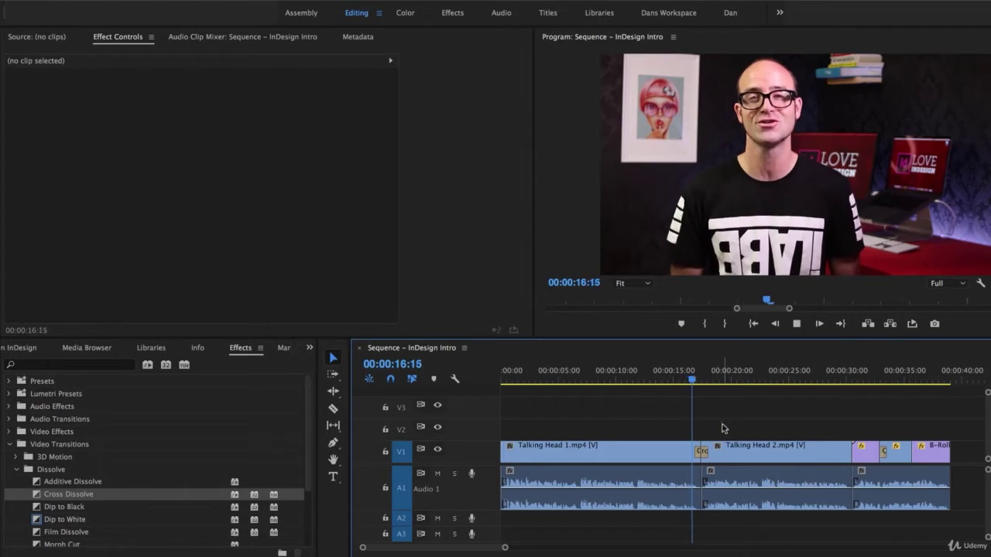
key("space")
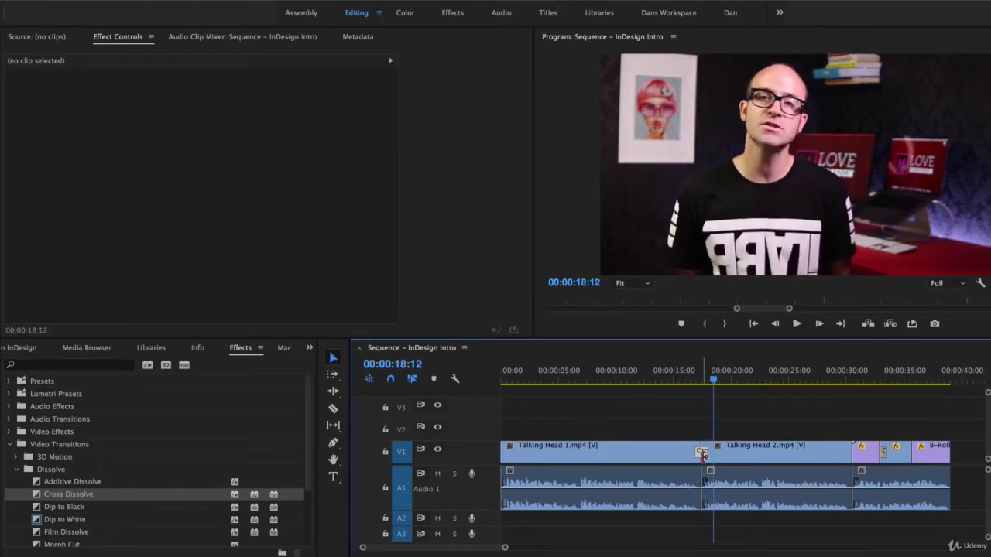
- Delete the Cross Dissolves on V1 and apply Dip to Black centred on the cut between Talking Head 1.mp4 and Talking Head 2.mp4
left_click(701, 452)
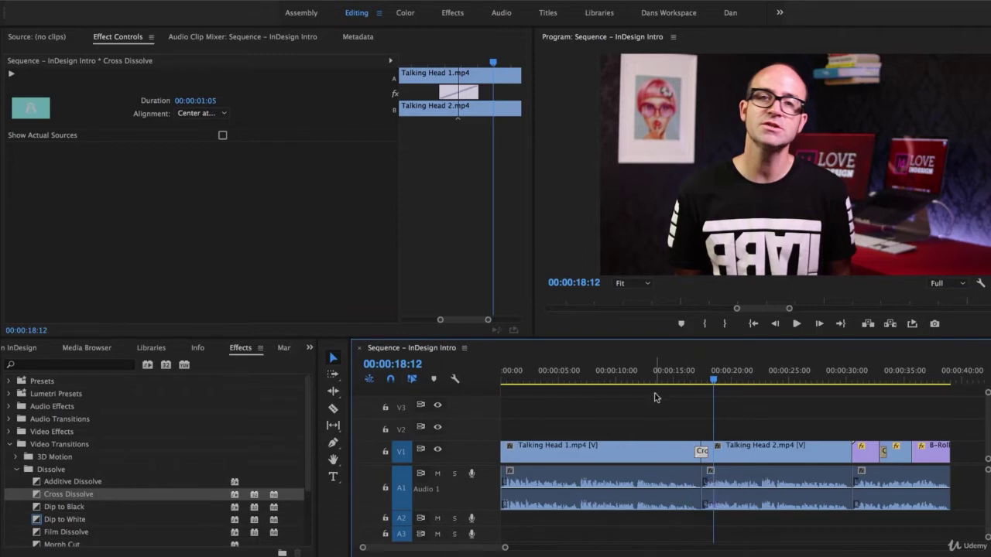
key("Delete")
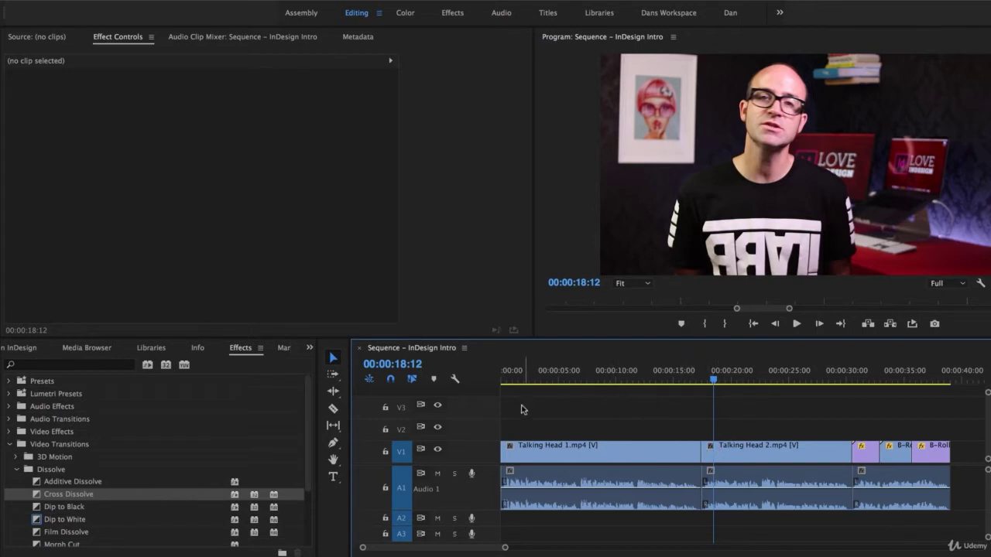
left_click(68, 508)
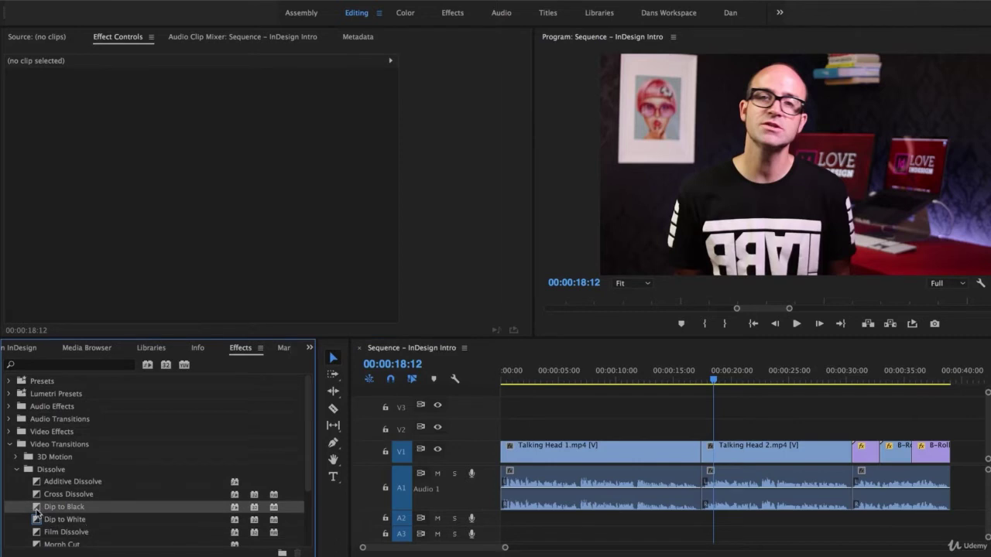
left_click_drag(352, 456, 701, 453)
- Play back the Dip to Black transition between the two talking-head clips twice
left_click_drag(697, 379, 692, 389)
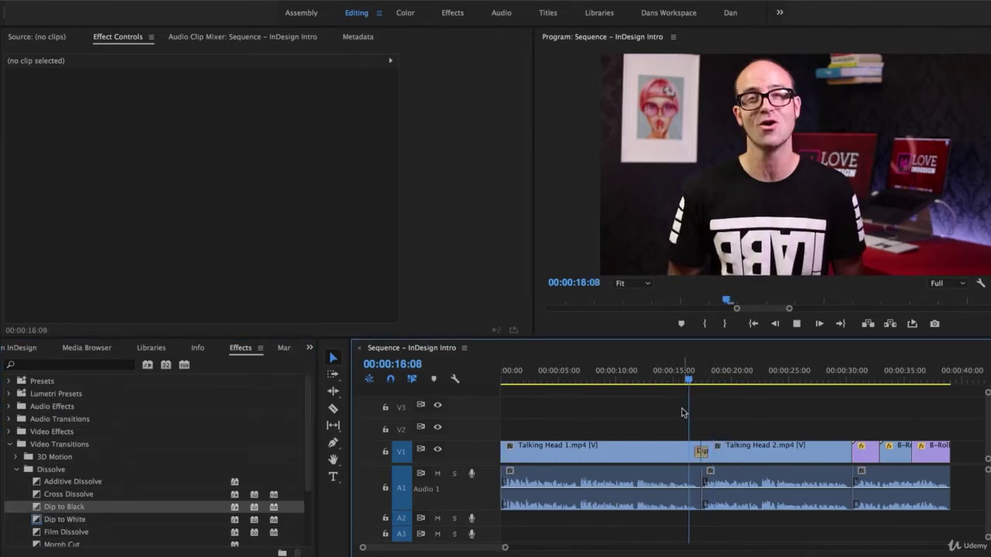
key("space")
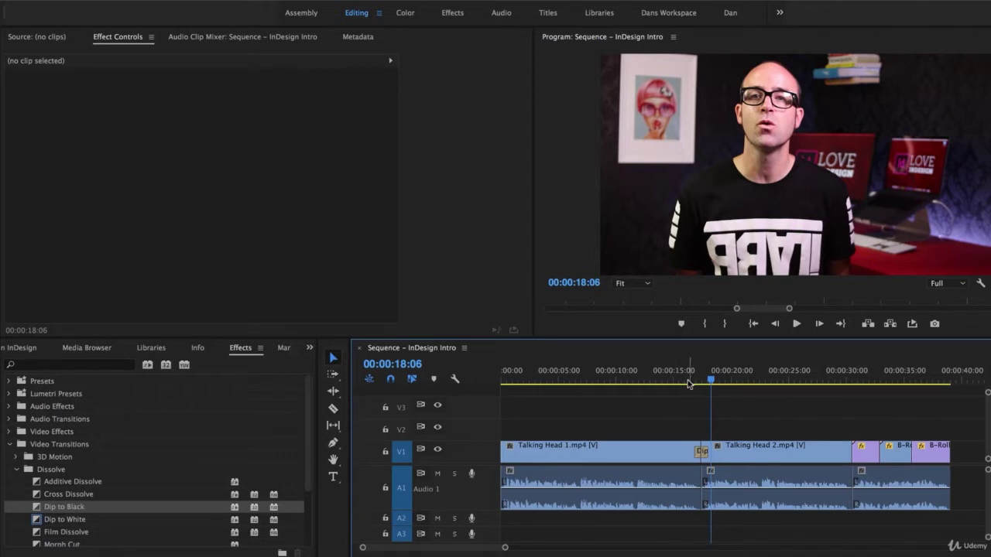
left_click(688, 383)
key("space")
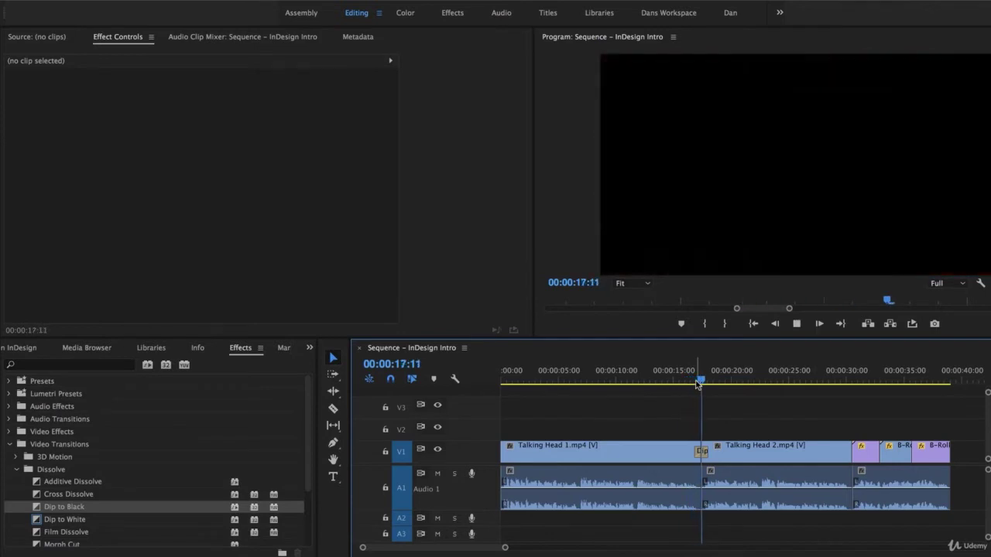
key("space")
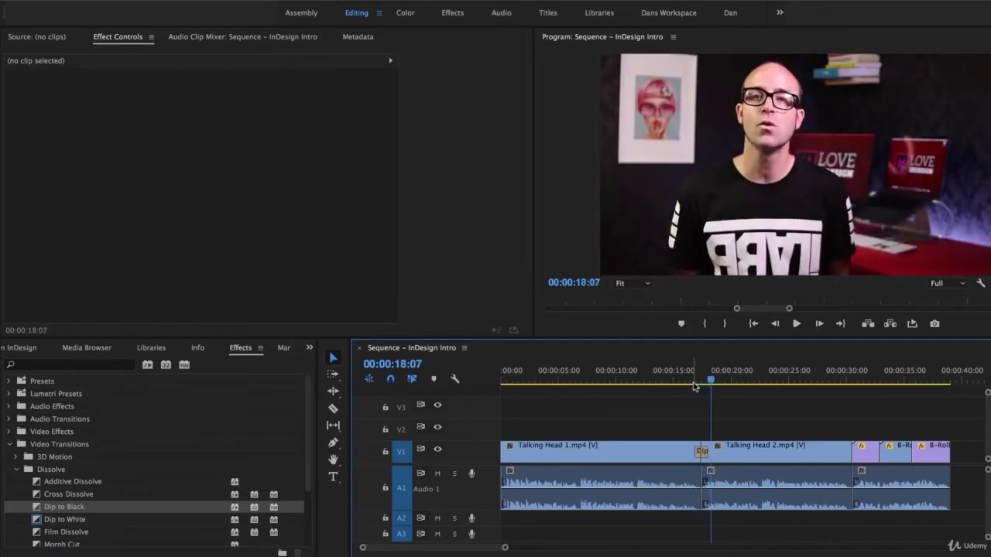
- Delete the Dip to Black transition between the talking-head clips and undo the deletion
key("=")
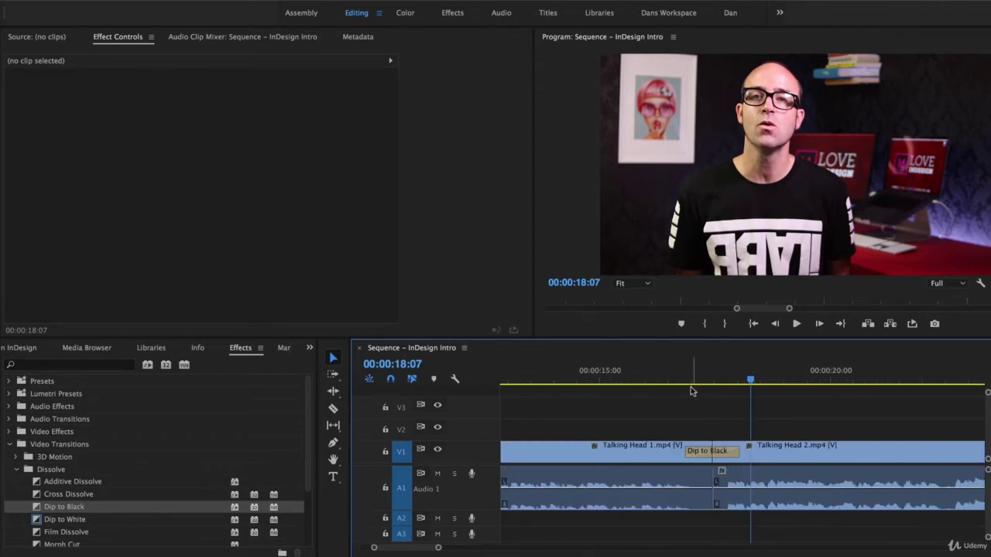
key("=")
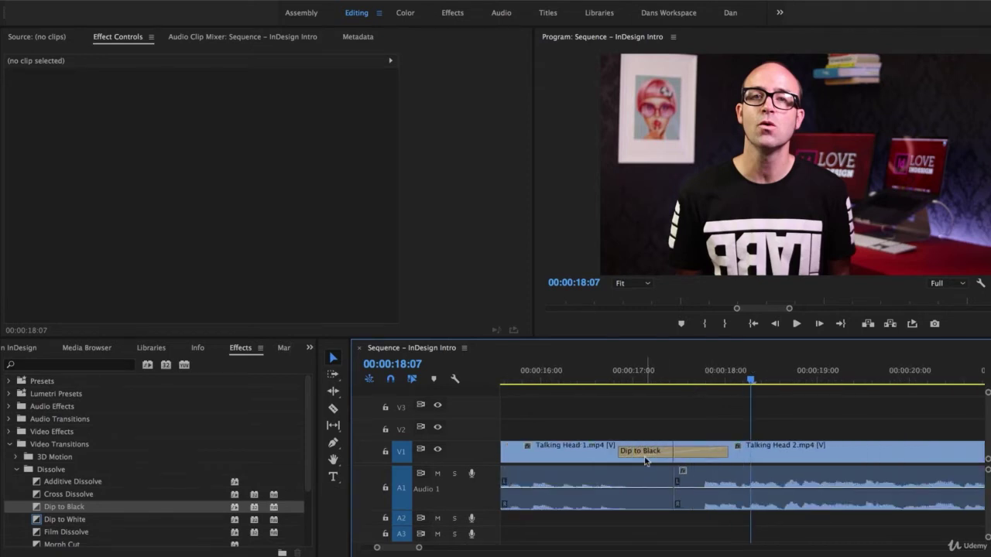
left_click(647, 457)
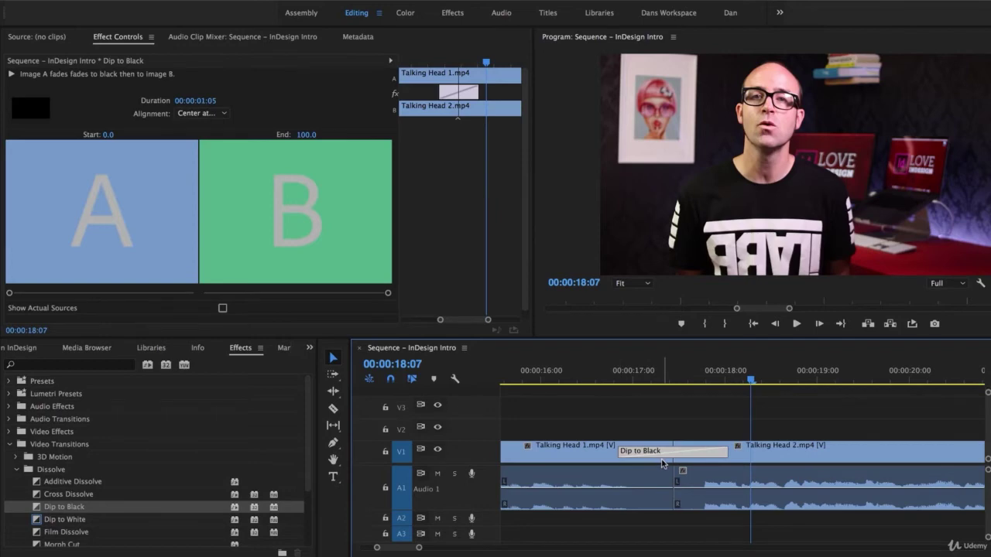
key("Delete")
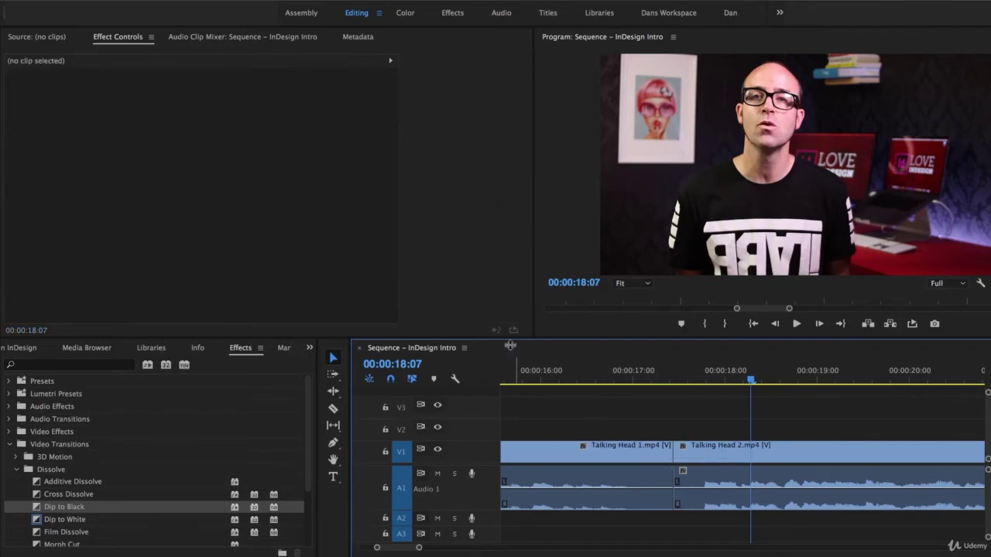
key("ctrl+z")
- Shorten the Dip to Black transition symmetrically around the talking-head cut and play it back
left_click(711, 465)
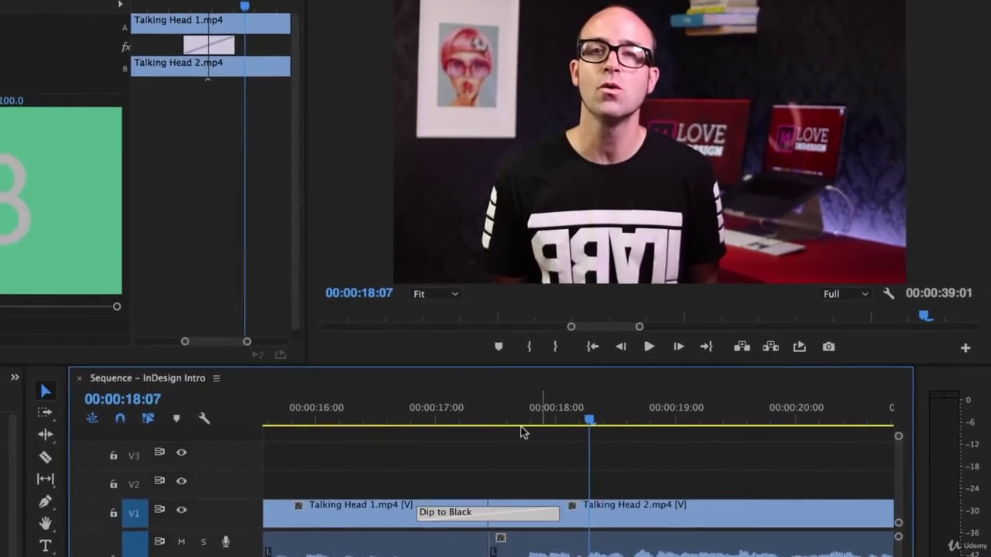
left_click_drag(644, 396, 592, 395)
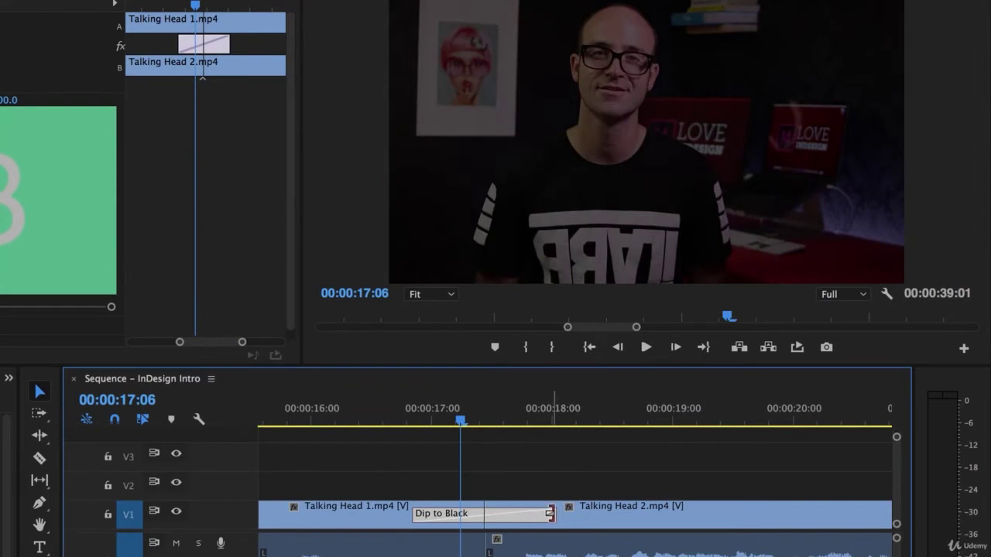
left_click_drag(545, 514, 521, 514)
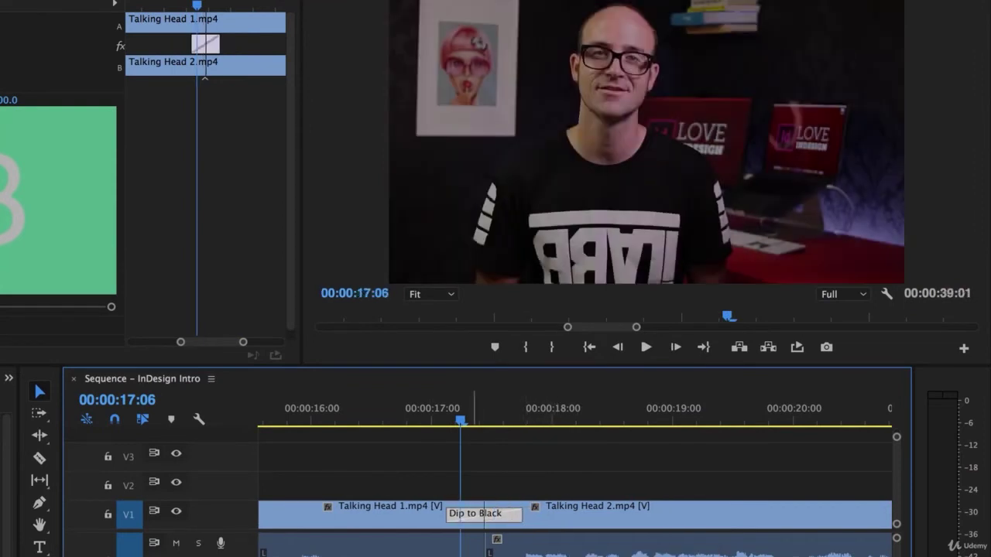
left_click(408, 418)
key("space")
key("space")
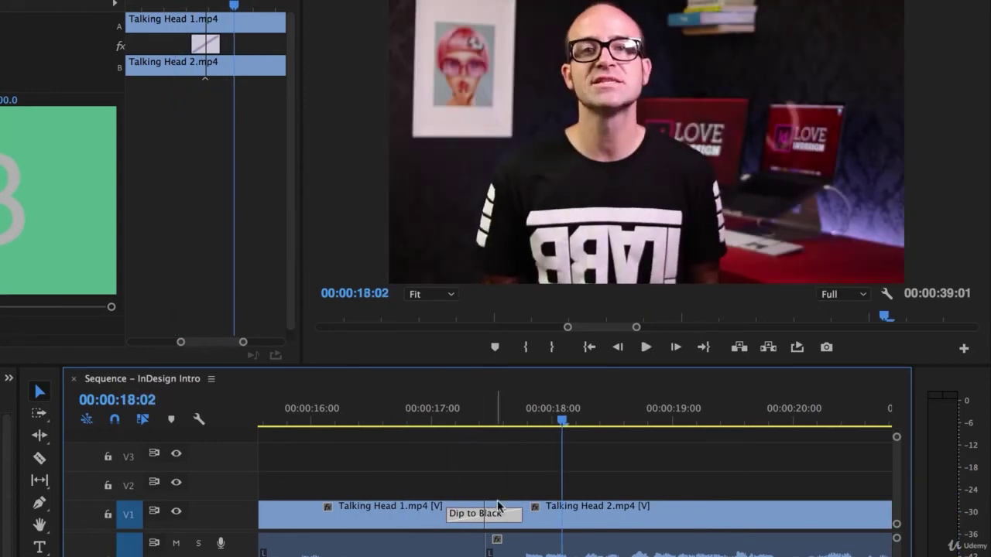
- Trim the Dip to Black transition further to a duration of 00:00:00:12 and play it back
left_click_drag(515, 514, 513, 514)
left_click(420, 418)
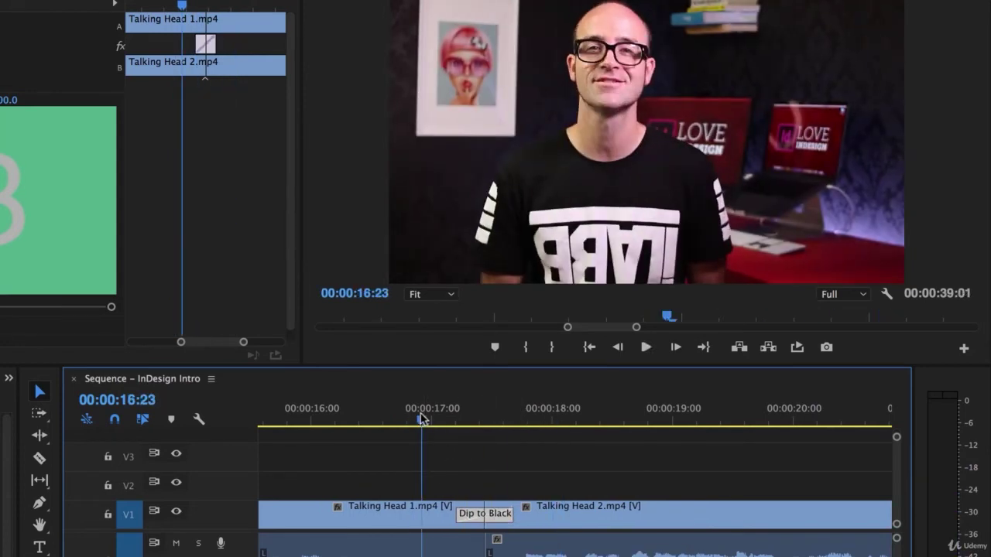
key("space")
key("space")
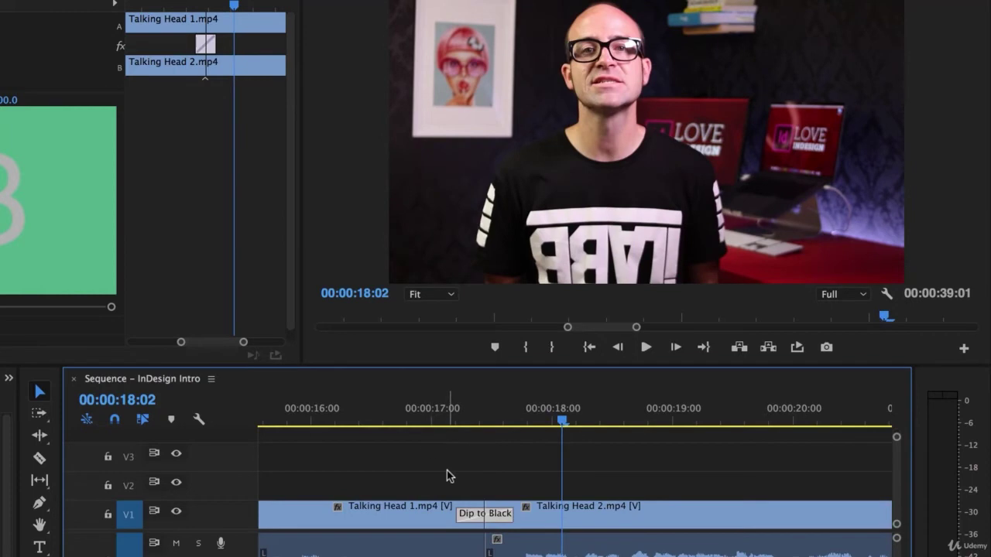
- Apply the Dip to White transition at the start of the first B-roll clip, right after Talking Head 2.mp4 on V1
key("minus")
key("minus")
key("minus")
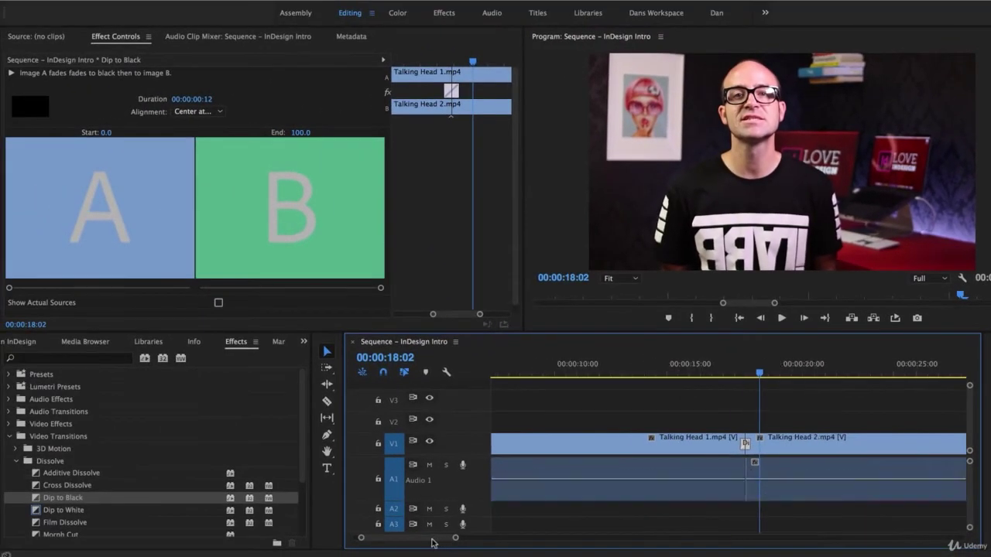
scroll(448, 541, "right", 10)
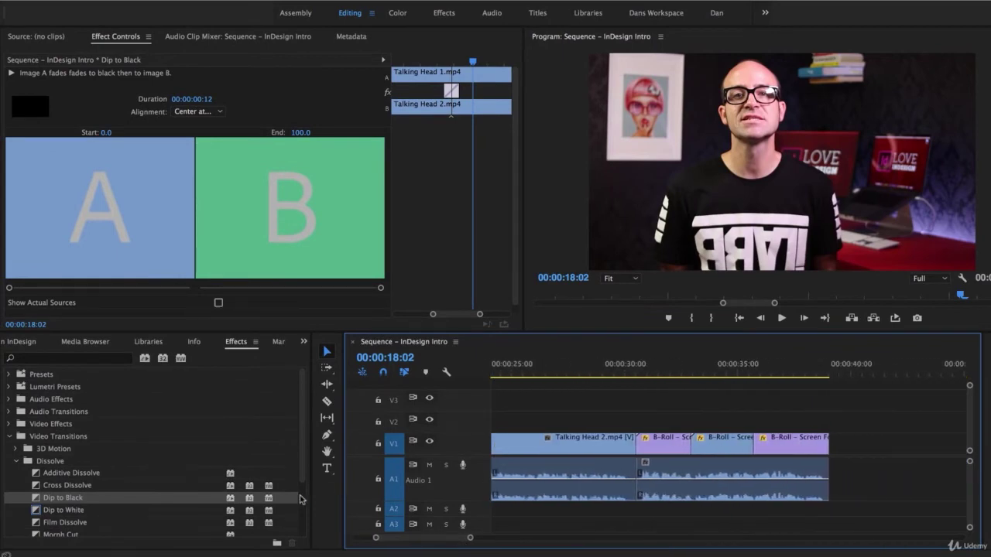
left_click(47, 512)
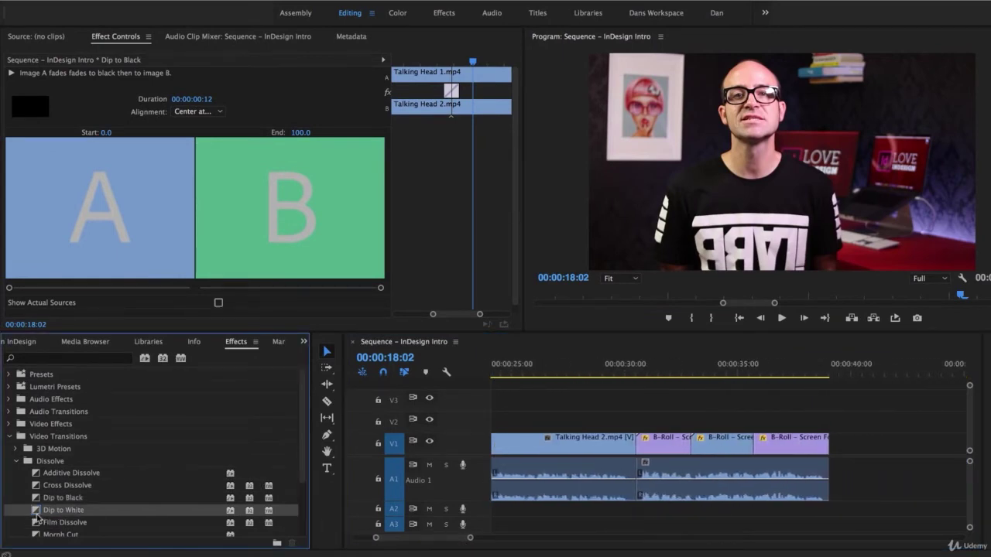
left_click_drag(61, 509, 654, 455)
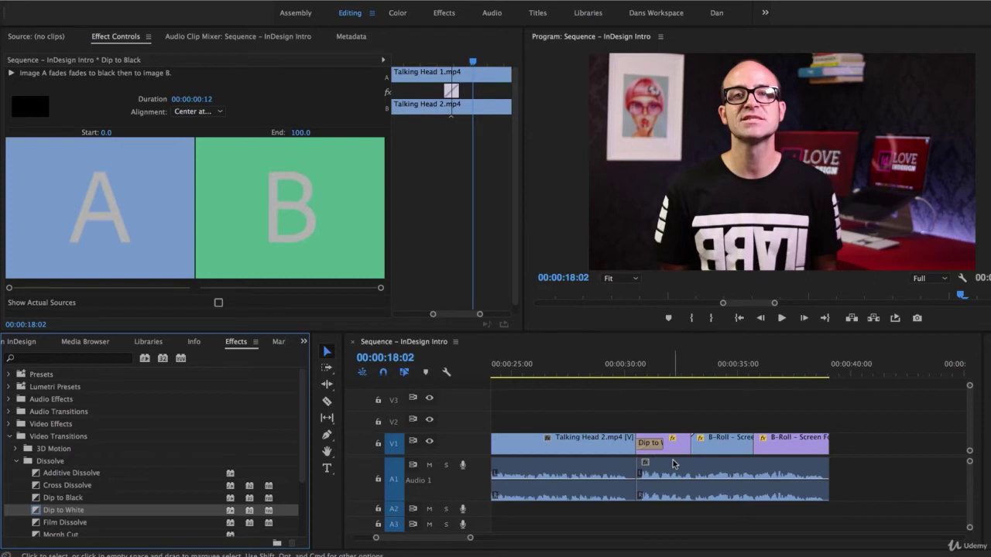
- Shorten the Dip to White transition to a duration of 00:00:00:13 and play back the cut from Talking Head 2.mp4 to the B-roll
scroll(611, 510, "up", 3)
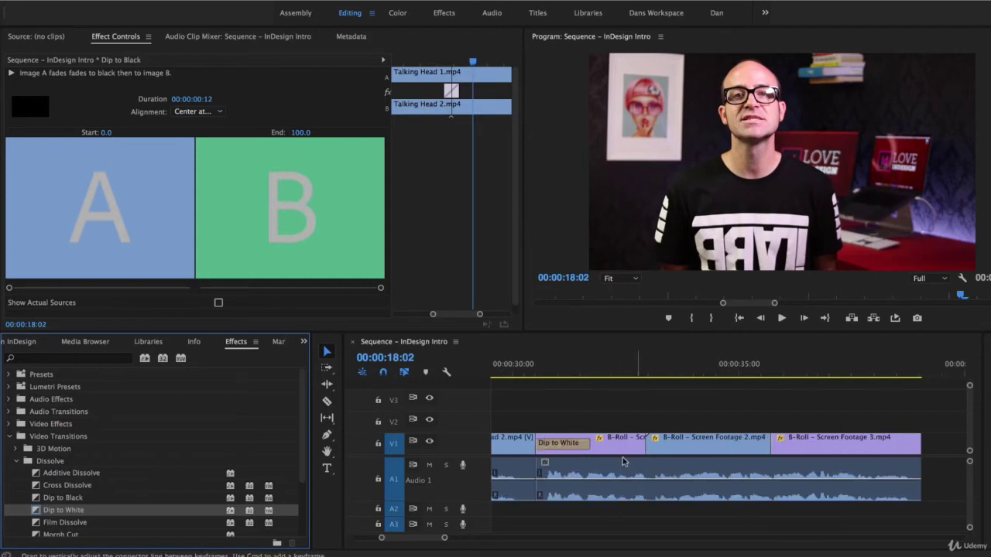
left_click(415, 542)
left_click_drag(416, 544, 415, 544)
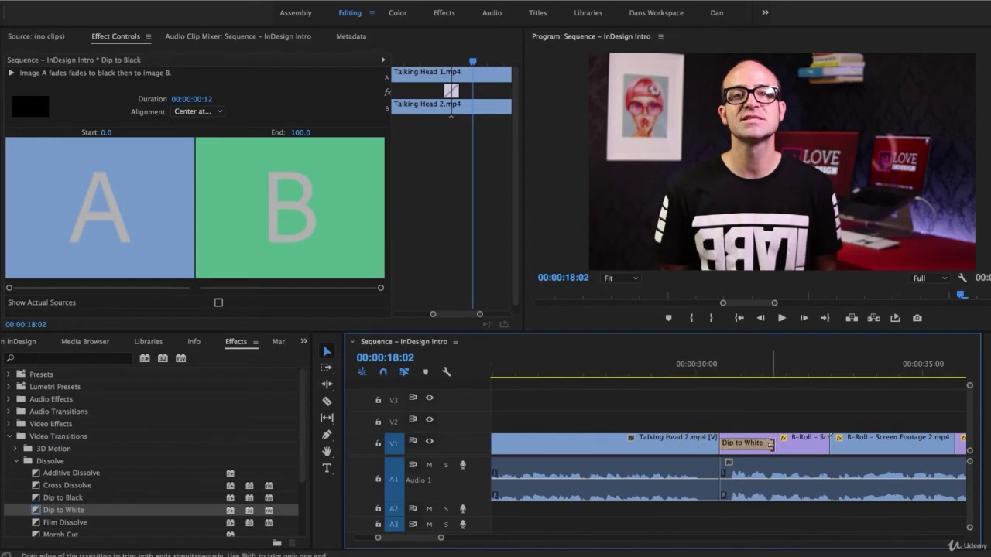
left_click_drag(770, 444, 724, 407)
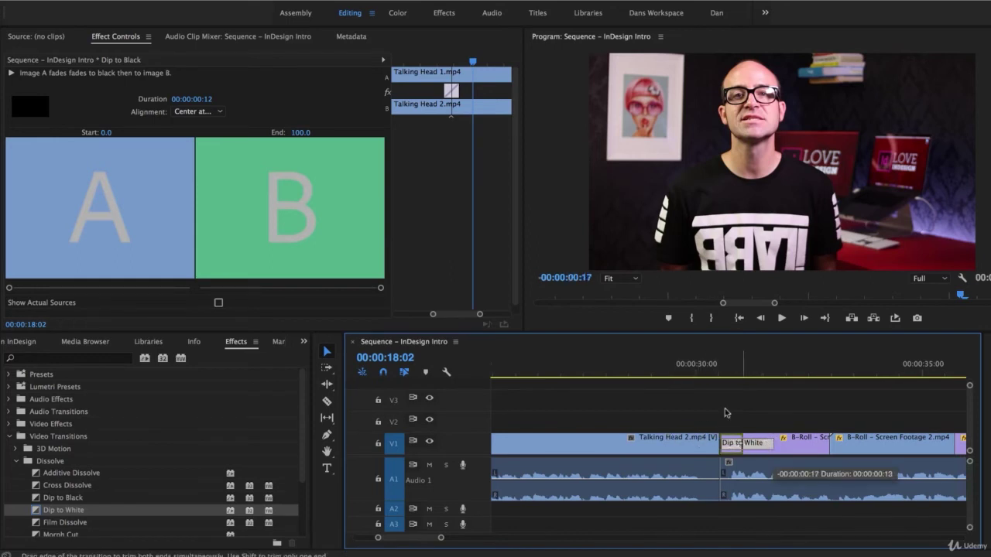
left_click(666, 375)
key("space")
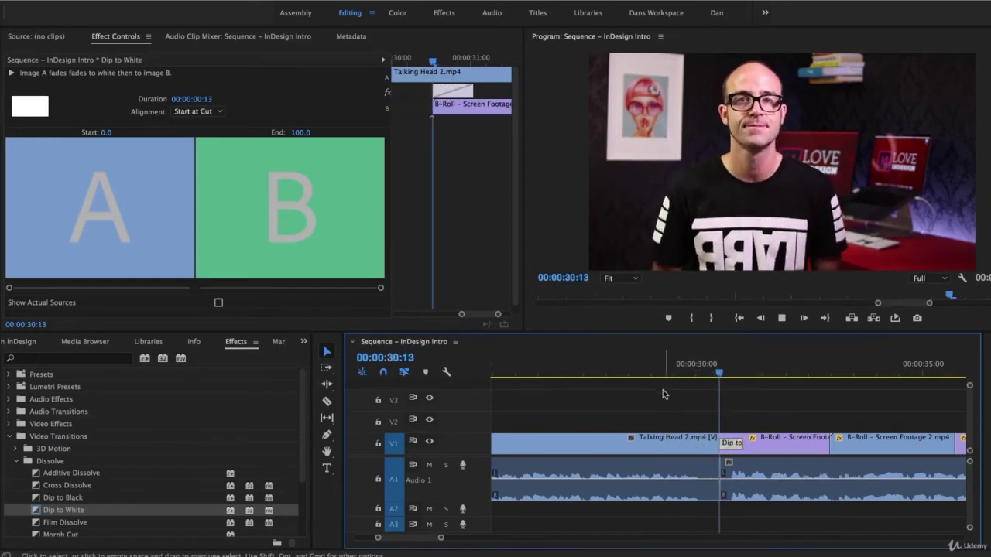
key("space")
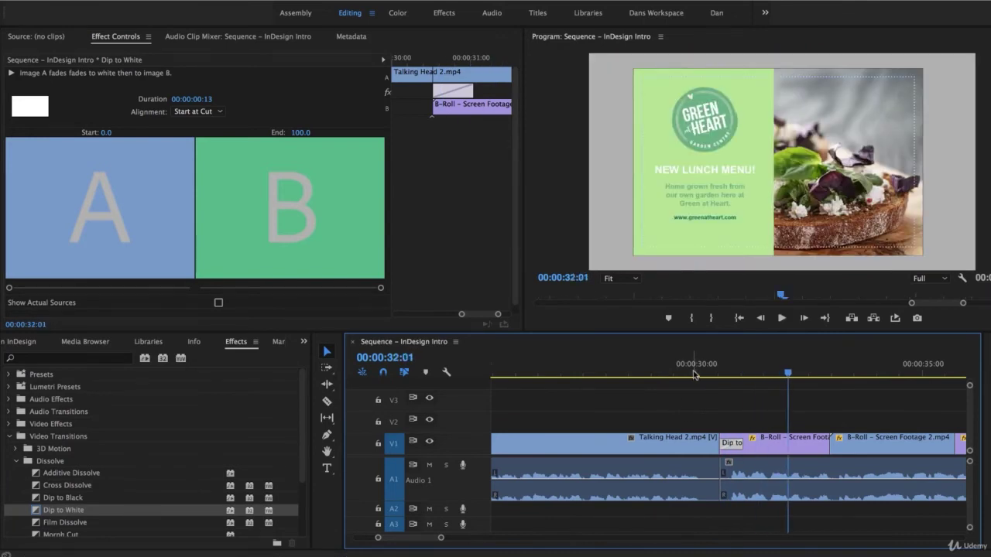
- Trim the Dip to White transition to a duration of 00:00:00:09 and play it back
left_click_drag(742, 445, 736, 444)
key("space")
left_click(698, 372)
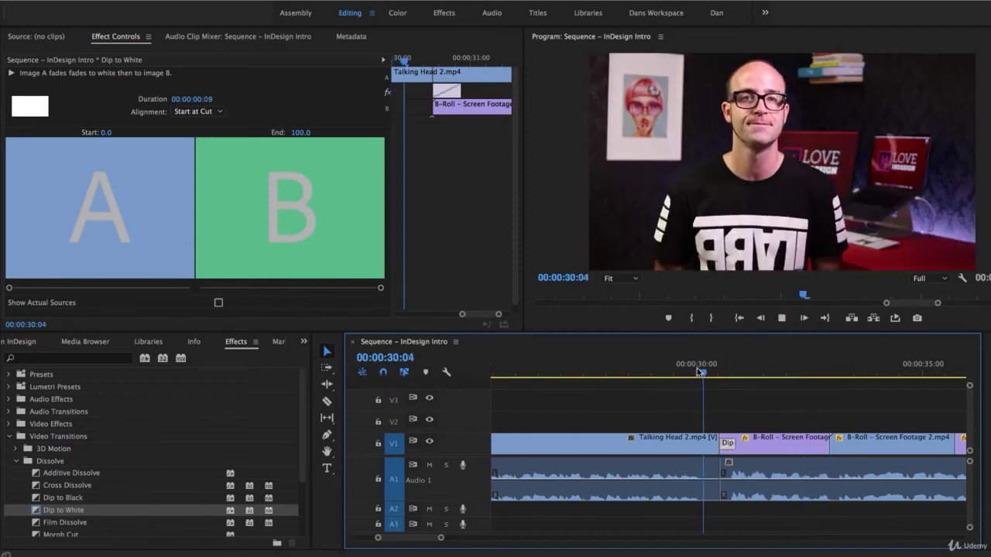
key("space")
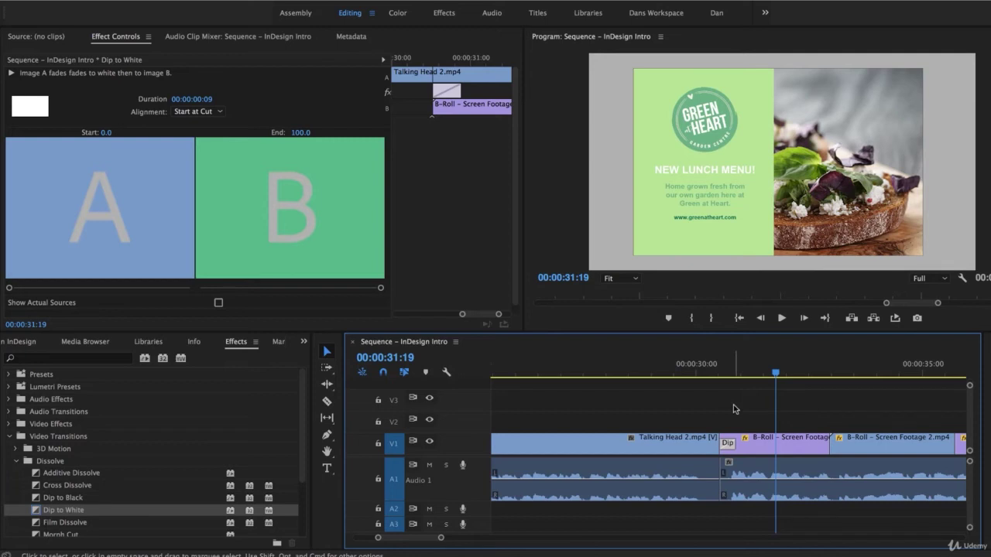
scroll(735, 408, "down", 2)
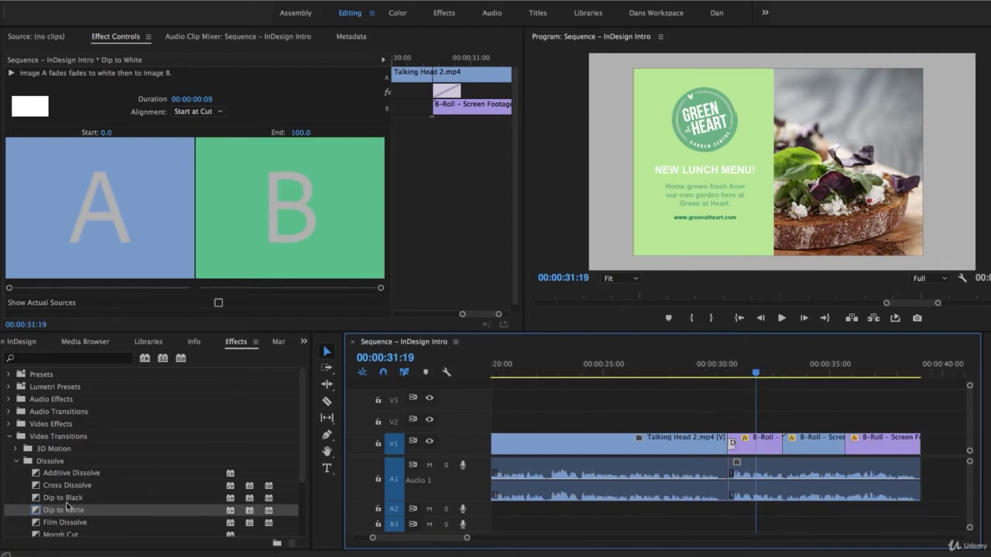
- Apply Dip to Black in place of the Dip to White after Talking Head 2.mp4 and at both cuts between the B-roll clips on V1
left_click(38, 497)
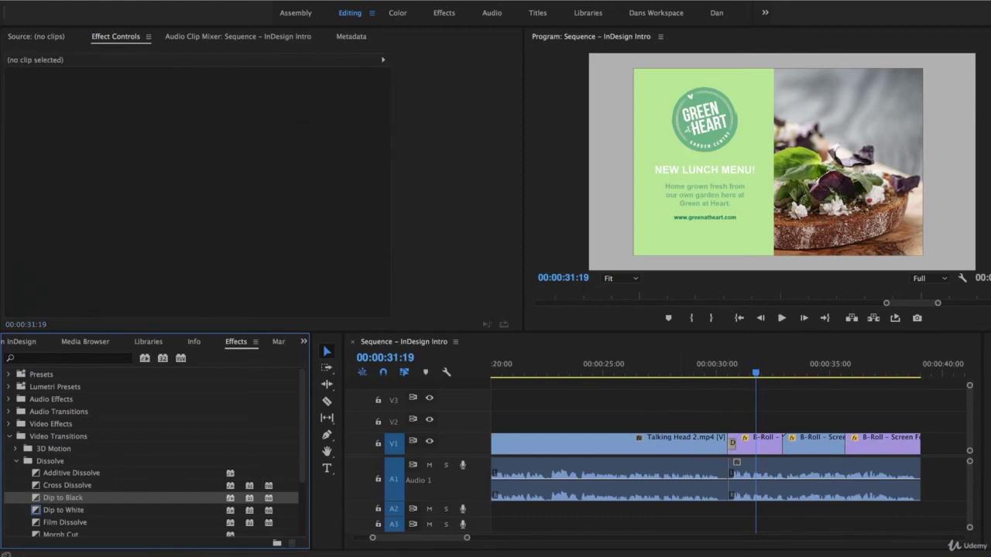
left_click_drag(62, 486, 788, 444)
left_click_drag(111, 493, 845, 444)
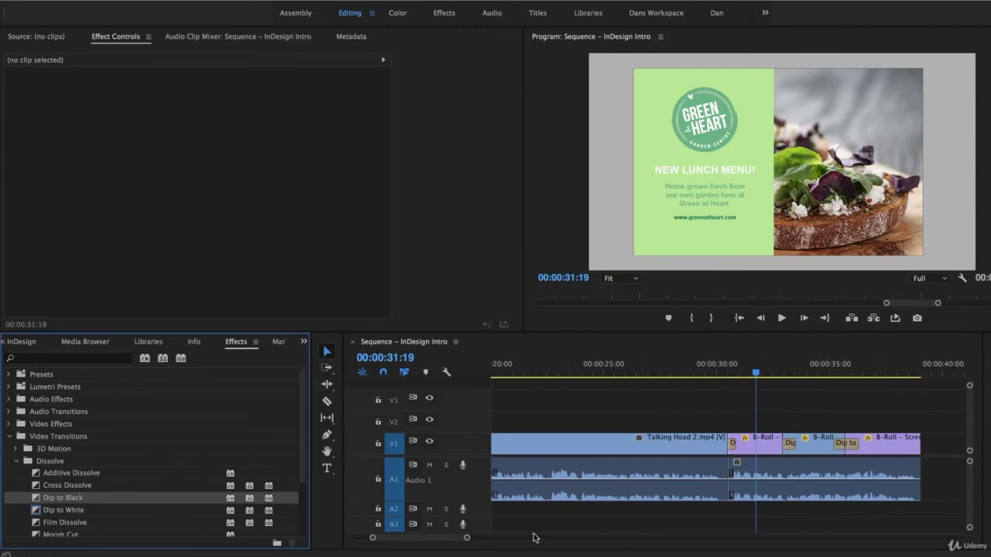
- Play back the transition at the cut between Talking Head 1.mp4 and Talking Head 2.mp4
left_click_drag(443, 538, 426, 541)
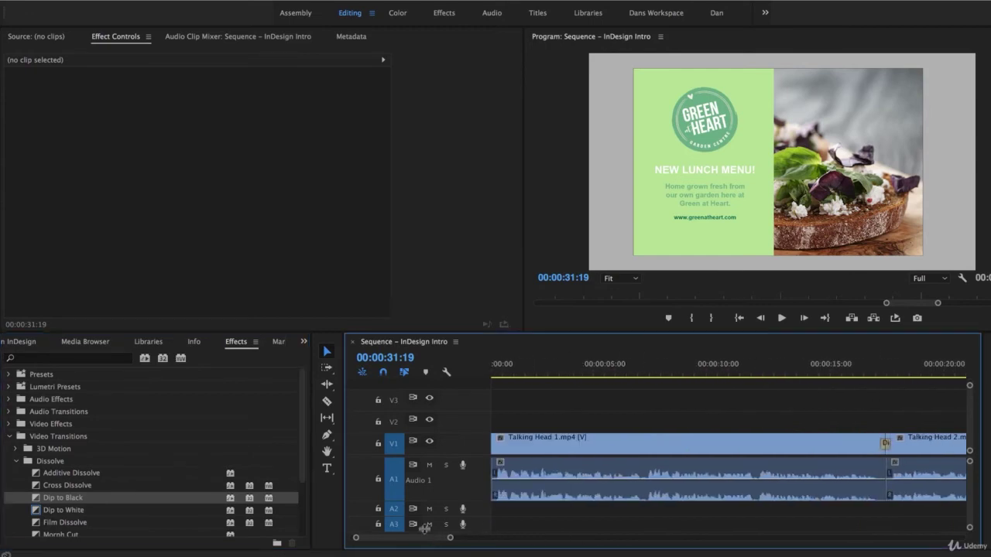
left_click_drag(889, 367, 869, 367)
key("space")
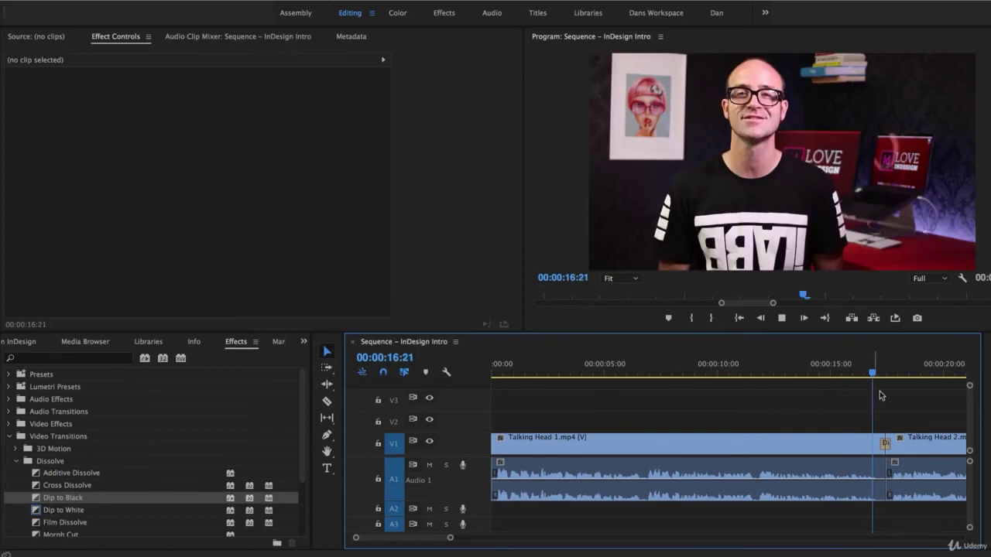
key("space")
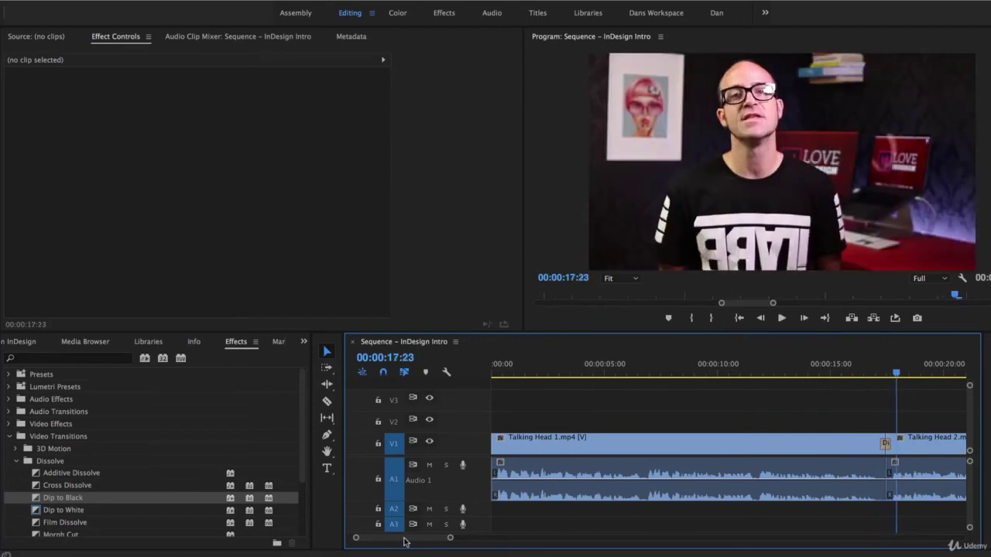
- Trim the Dip to Black transition between Talking Head 2.mp4 and B-Roll – Screen Footage 1.mp4 to a duration of 00:00:00:05
left_click_drag(403, 542, 424, 548)
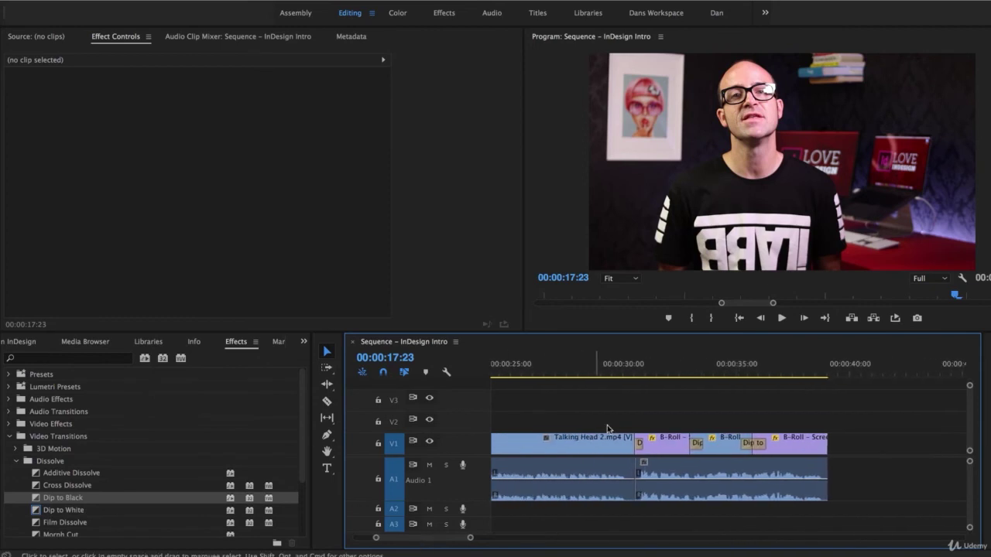
left_click(623, 367)
key("equal")
key("equal")
key("equal")
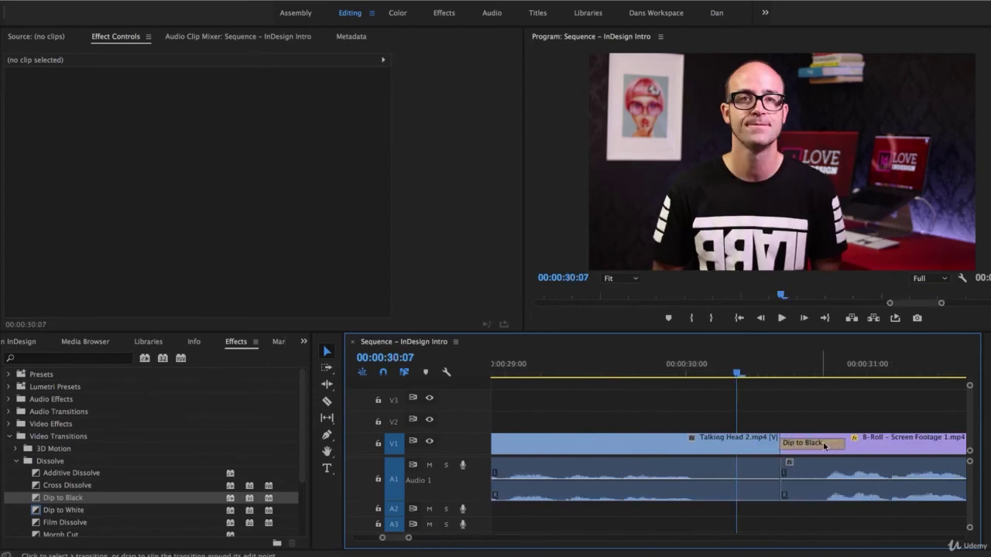
left_click_drag(843, 443, 813, 443)
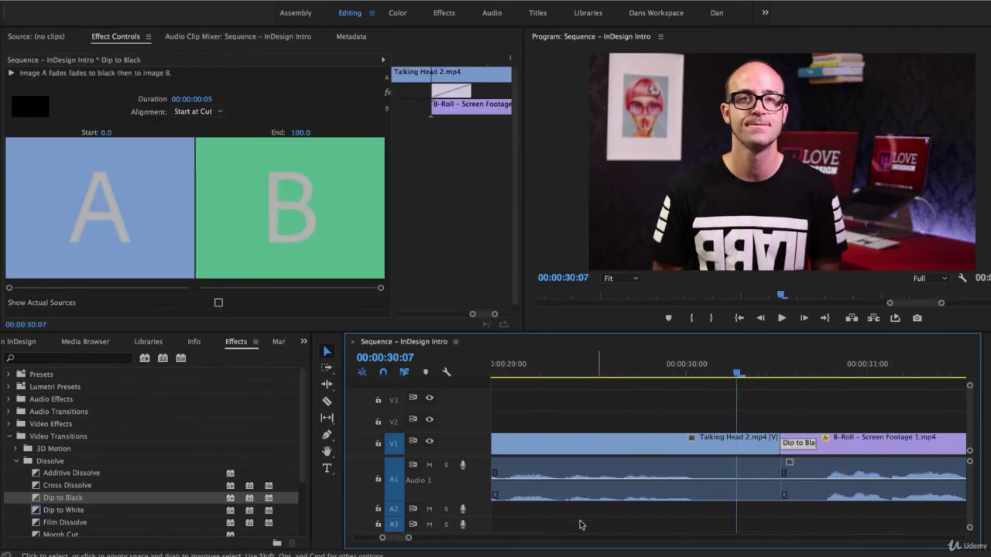
- Trim the Dip to Black between B-Roll – Screen Footage 1.mp4 and 2.mp4 to a duration of 00:00:00:06 and play it back
scroll(403, 541, "down", 5)
scroll(402, 542, "up", 5)
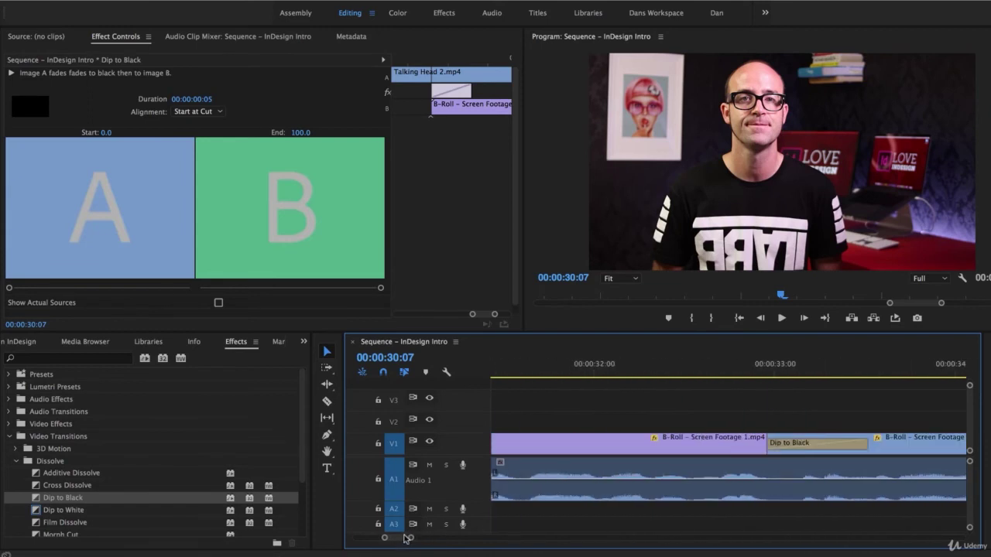
left_click_drag(807, 449, 742, 450)
left_click_drag(869, 446, 809, 443)
key("space")
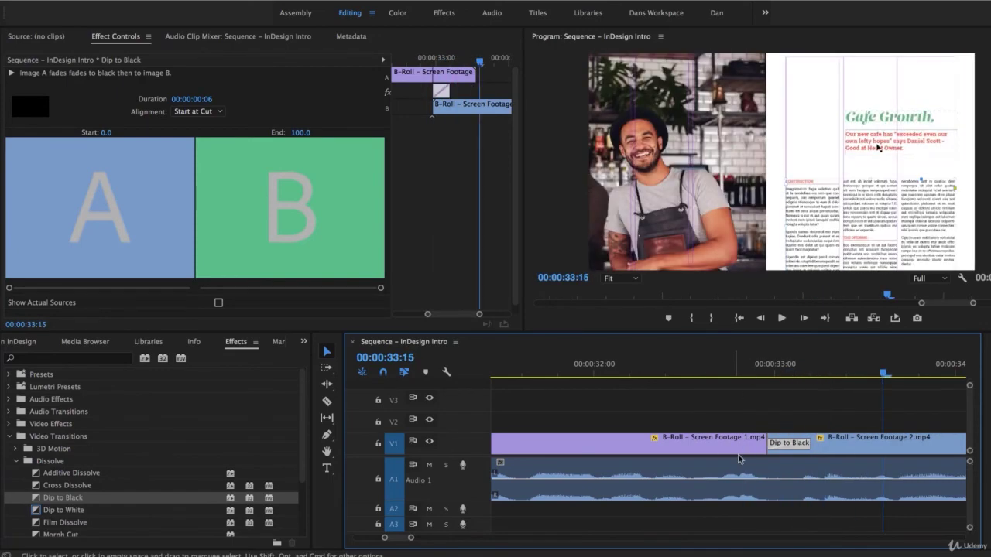
- Lengthen the Dip to Black at the start of B-Roll – Screen Footage 2.mp4 to a duration of 00:00:00:14 and play it back
left_click_drag(809, 442, 867, 444)
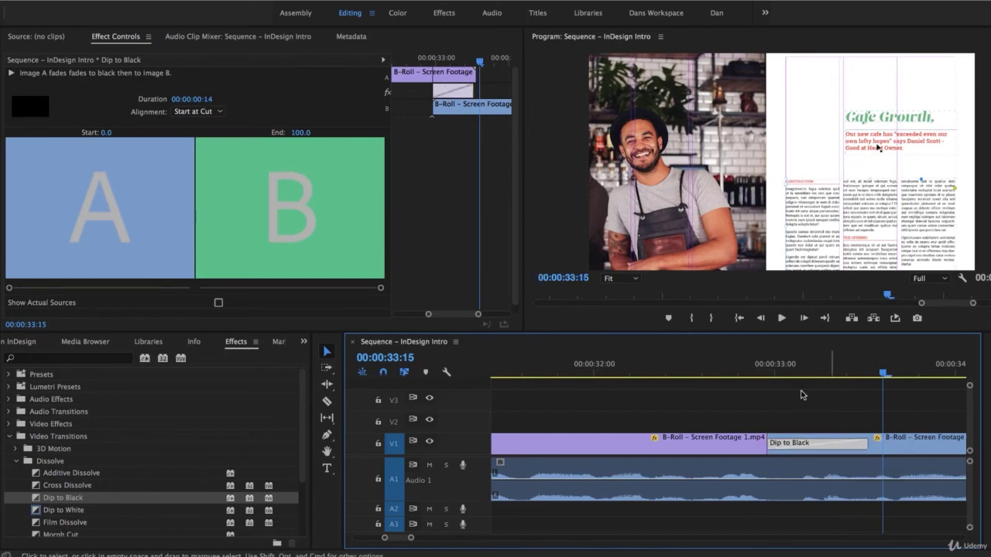
key("shift+k")
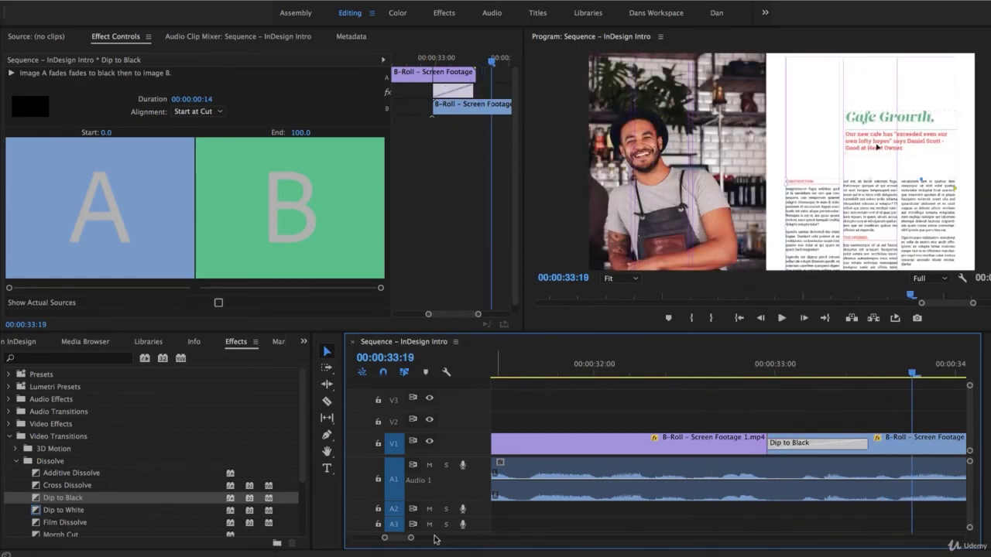
- Trim the Dip to Black between B-Roll – Screen Footage 2.mp4 and 3.mp4 to a duration of 00:00:00:16
scroll(401, 542, "down", 5)
left_click_drag(703, 442, 740, 442)
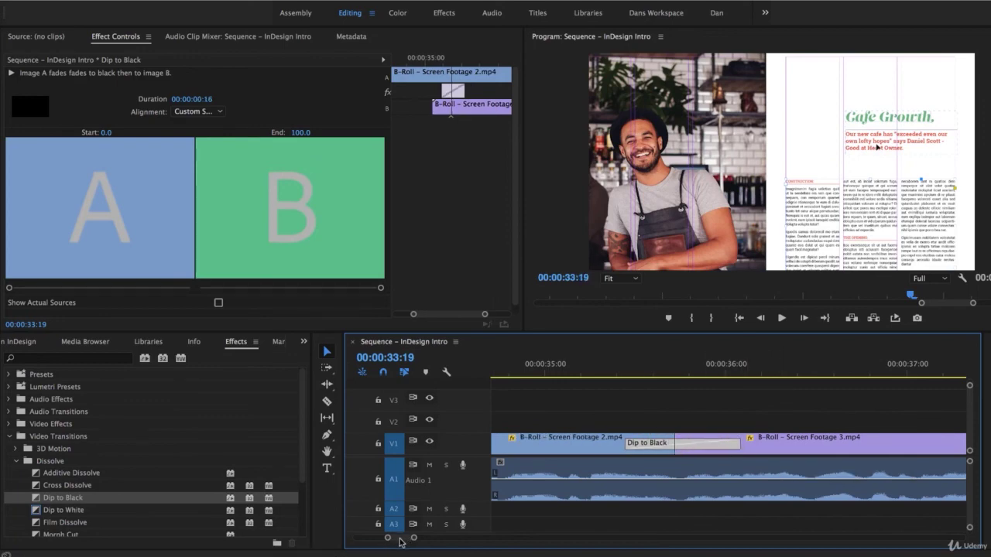
- Apply the Dip to Black transition at the end of B-Roll – Screen Footage 3.mp4 on V1
scroll(400, 542, "down", 3)
scroll(715, 467, "up", 3)
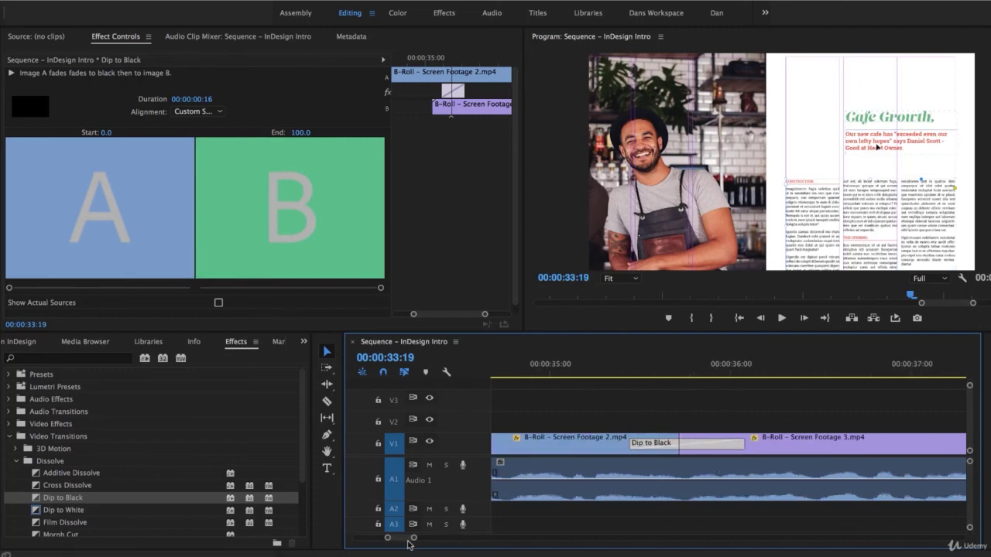
scroll(405, 541, "down", 12)
scroll(409, 540, "up", 4)
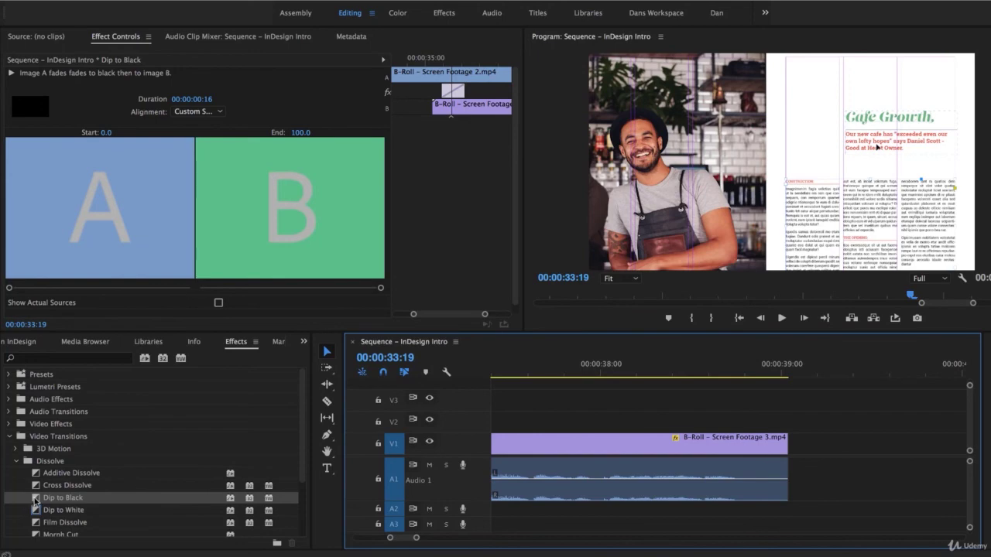
left_click_drag(35, 501, 786, 447)
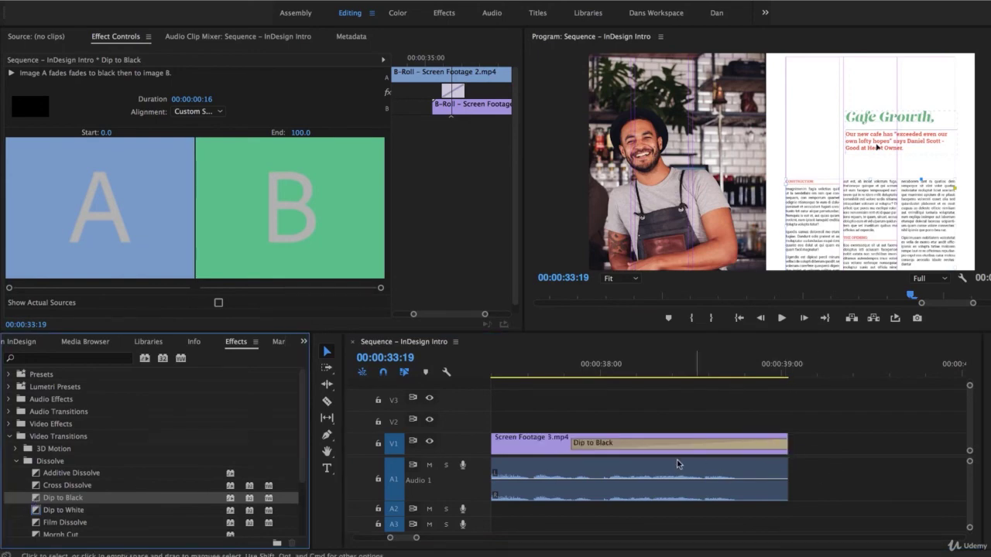
- Play back the InDesign Intro sequence briefly from its beginning
left_click(549, 365)
key("space")
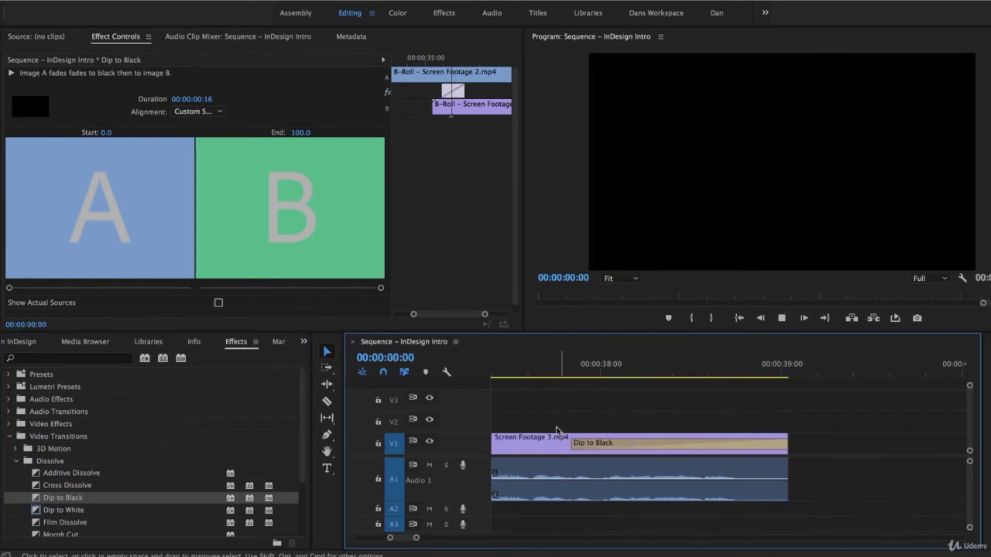
key("Home")
key("space")
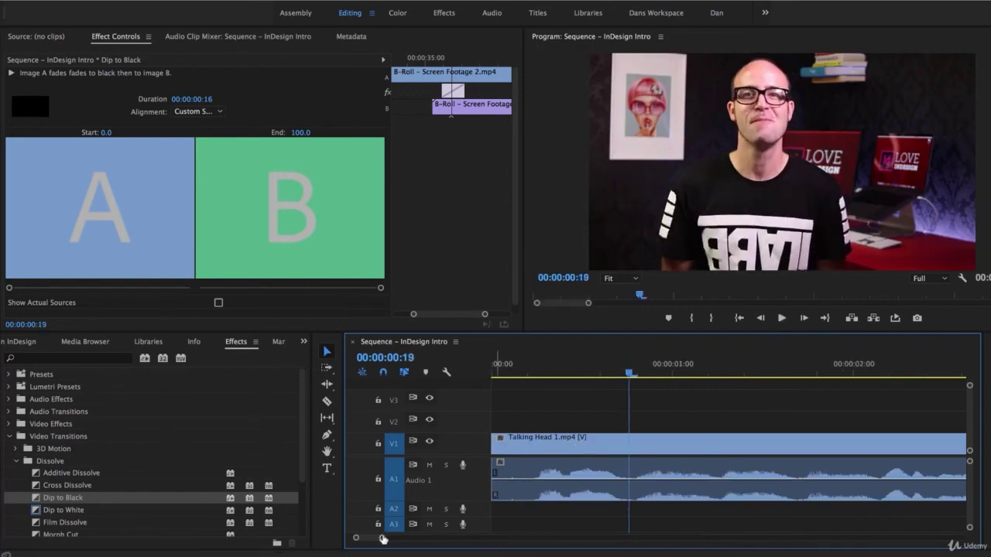
- Delete the Dip to Black transition at the end of the last B-roll clip on V1
left_click_drag(382, 539, 526, 540)
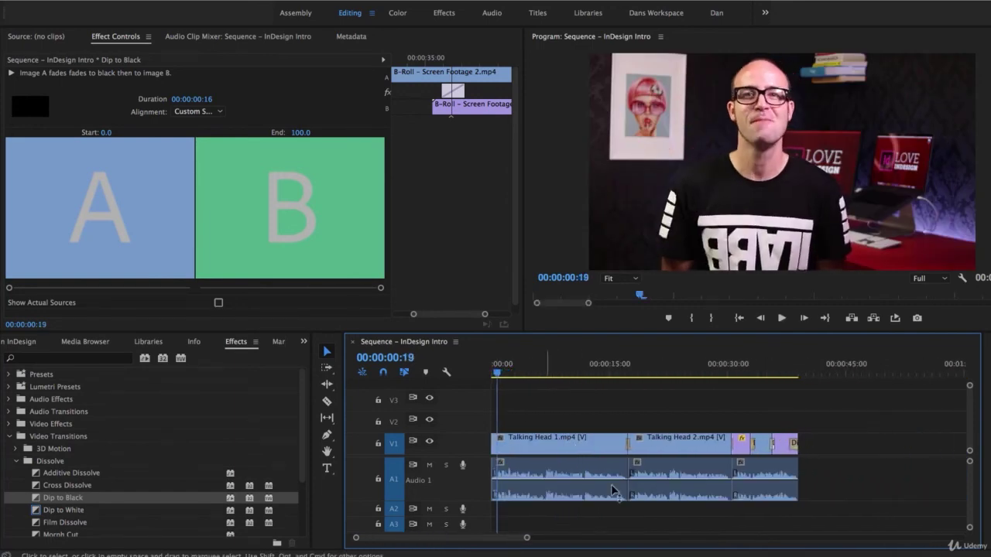
left_click(793, 443)
key("Delete")
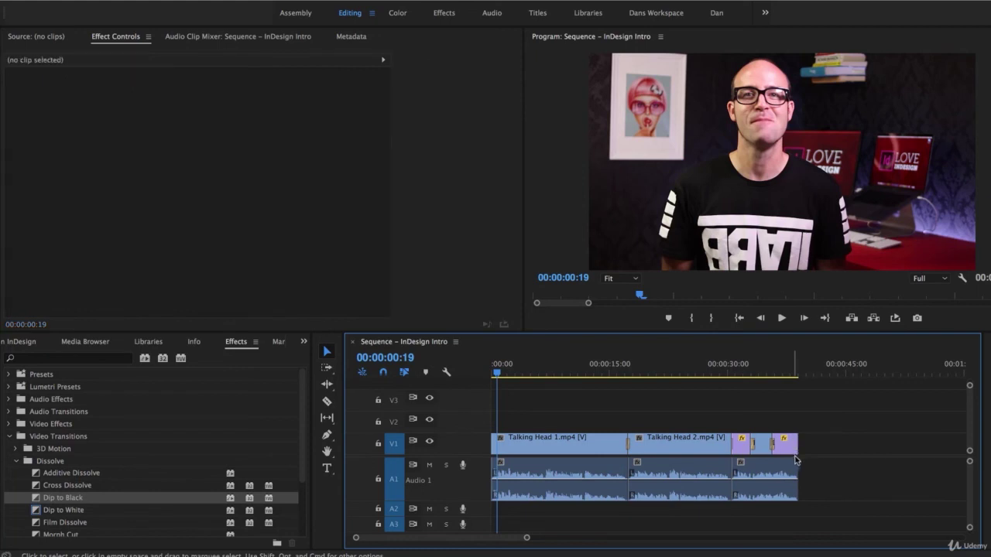